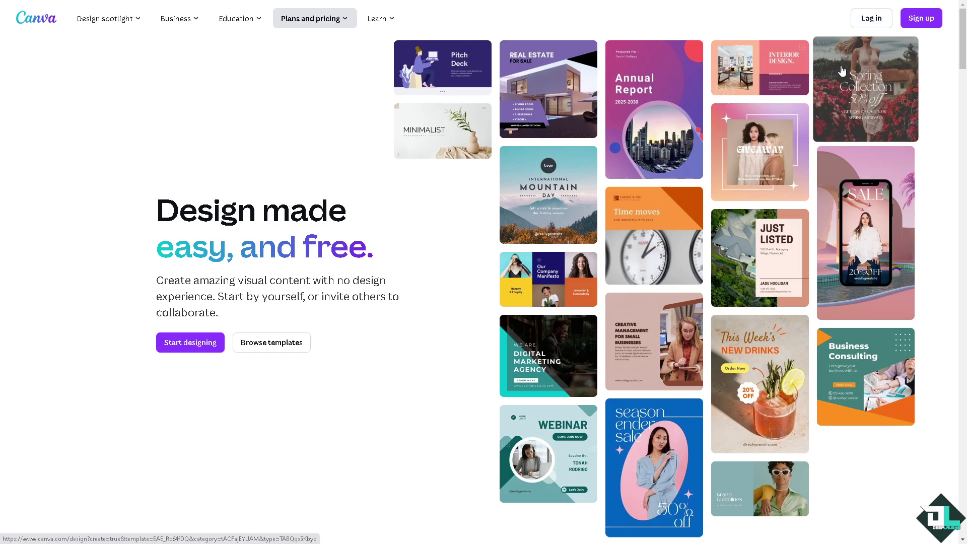
Step: Open the sign-up form and show the additional ways to continue to the account
click(923, 19)
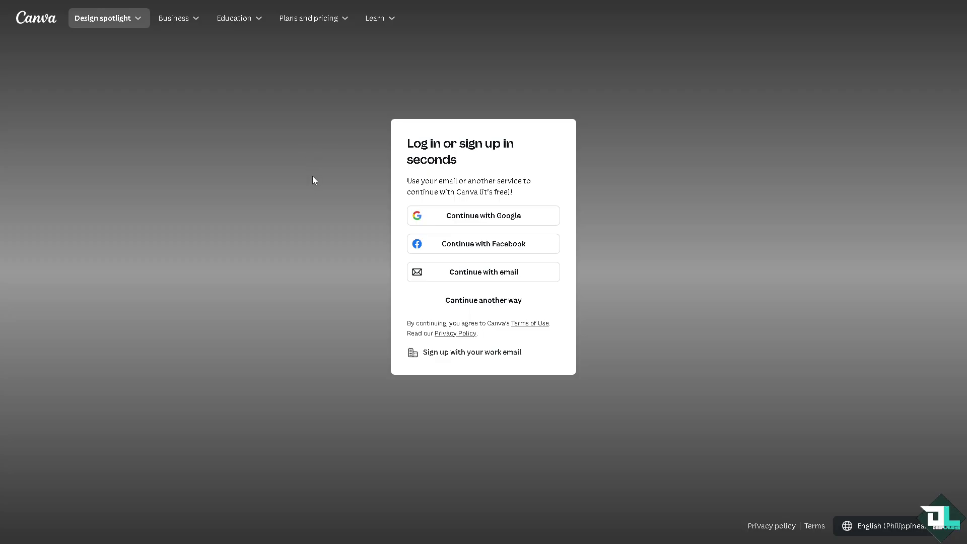
click(473, 302)
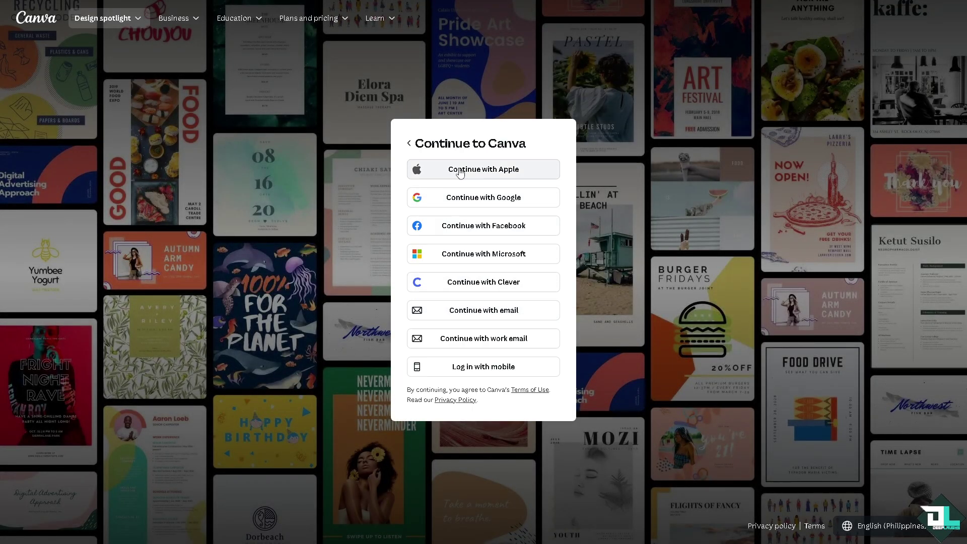
click(475, 237)
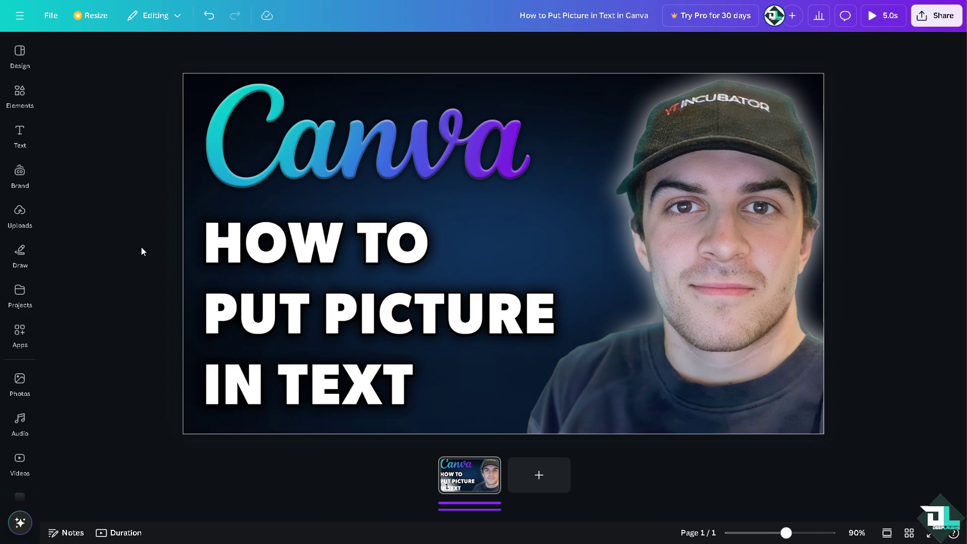
Step: Add a blank second page and insert a heading reading "How to Put Picture in Text in Canva"
click(558, 474)
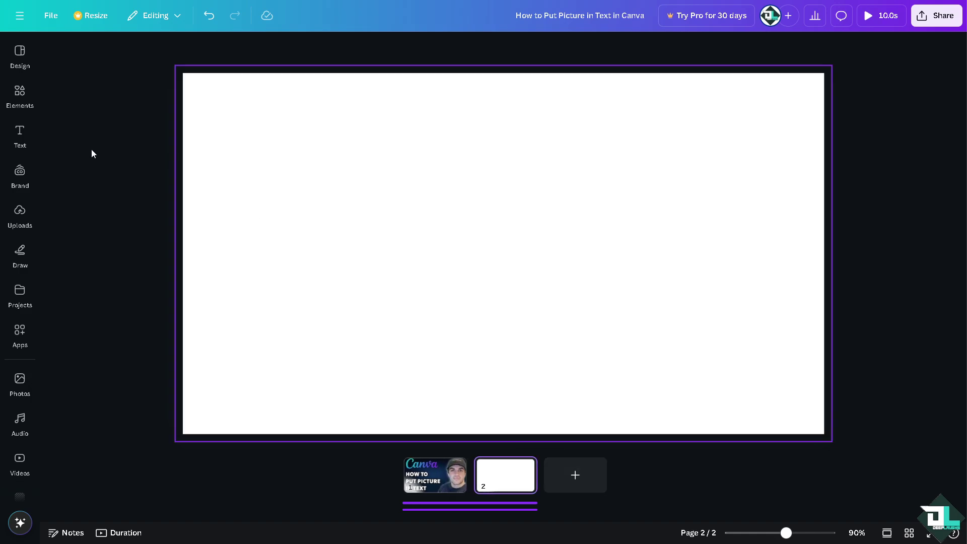
click(19, 134)
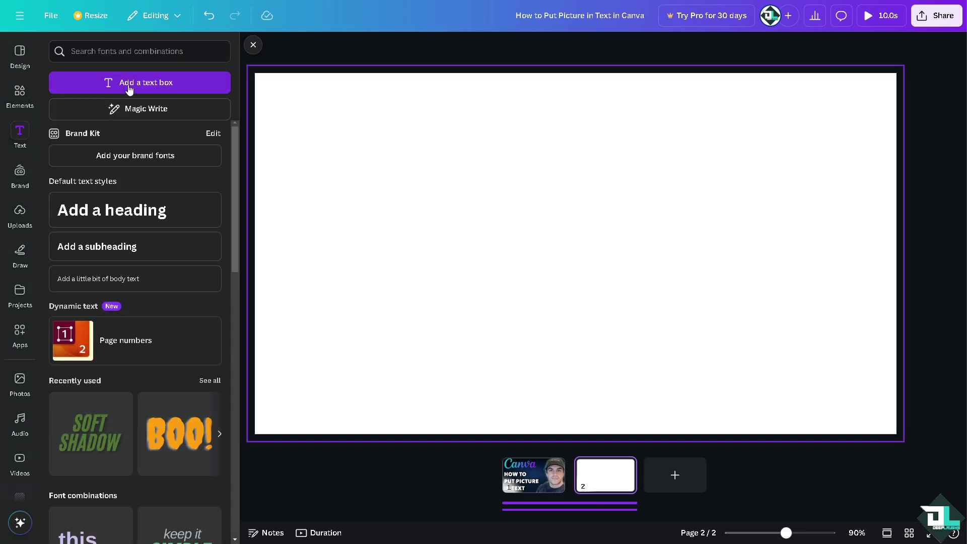
click(112, 209)
text(How to Put Picture in Text in Canva)
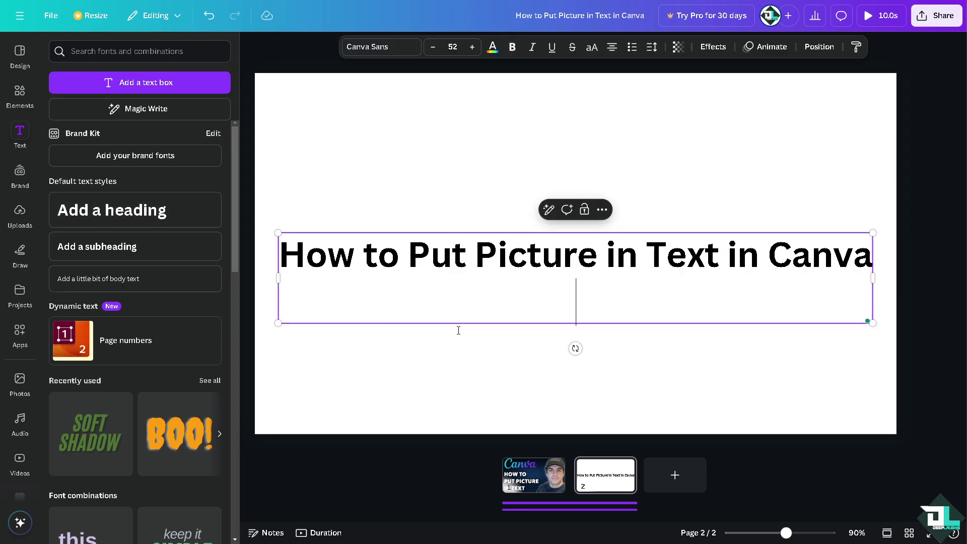
click(456, 330)
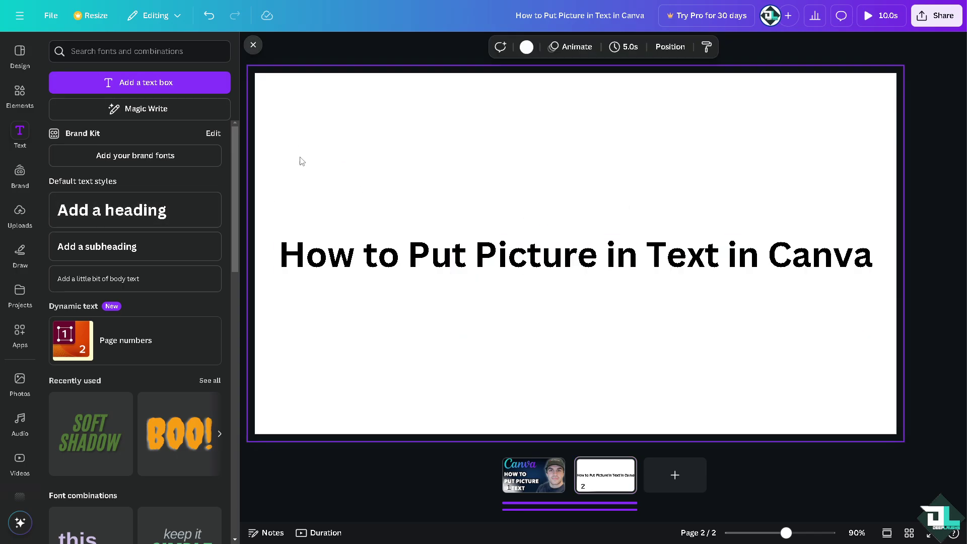
Step: Shrink the heading to a font size of about 38.2 and centre it horizontally in the page's upper half
drag(373, 260, 380, 152)
drag(880, 216, 723, 190)
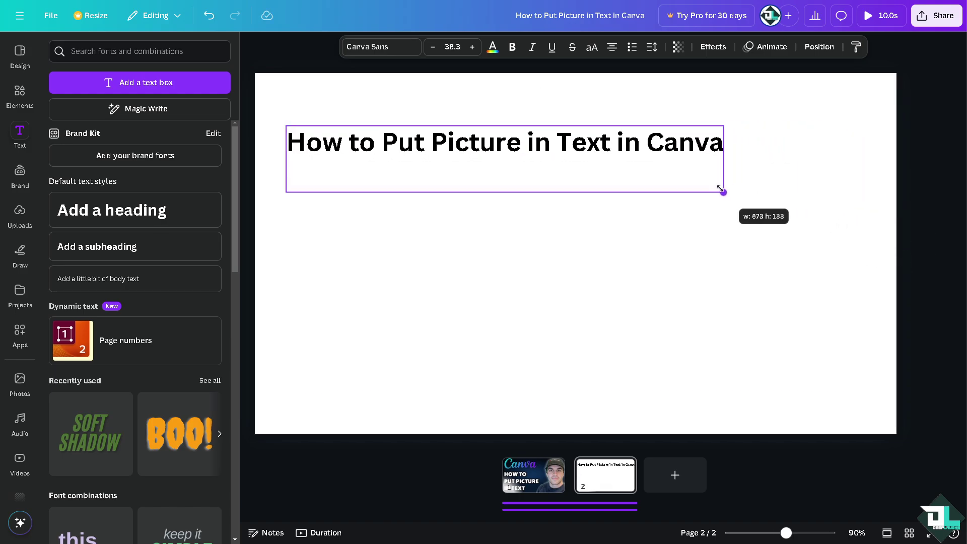
drag(554, 156, 624, 192)
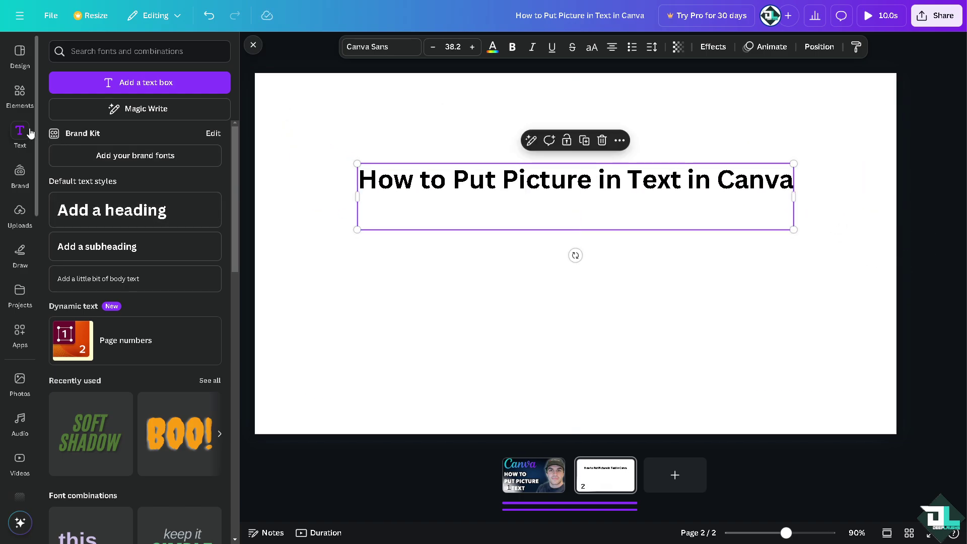
Step: Insert a square shape and move it over the beginning of the heading
click(20, 94)
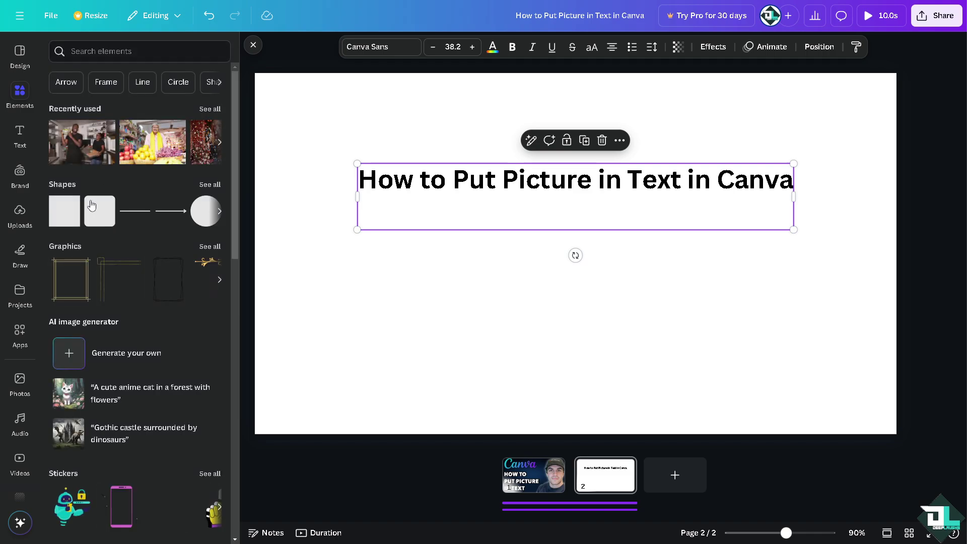
click(67, 211)
click(303, 108)
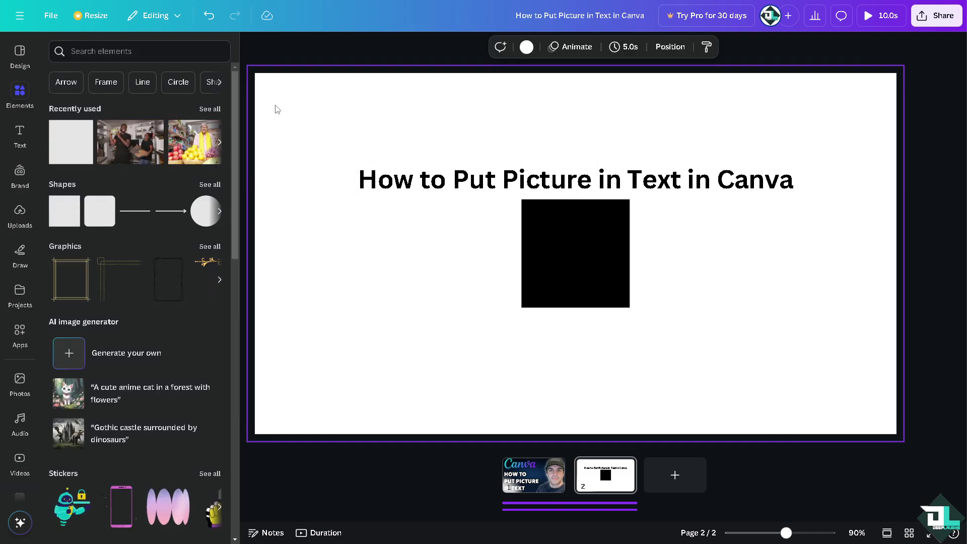
click(253, 45)
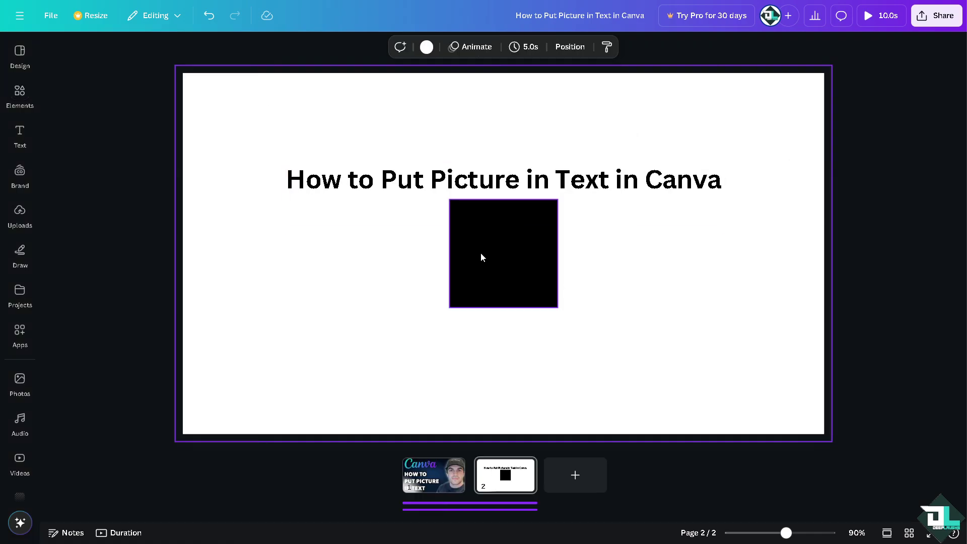
drag(481, 254, 295, 188)
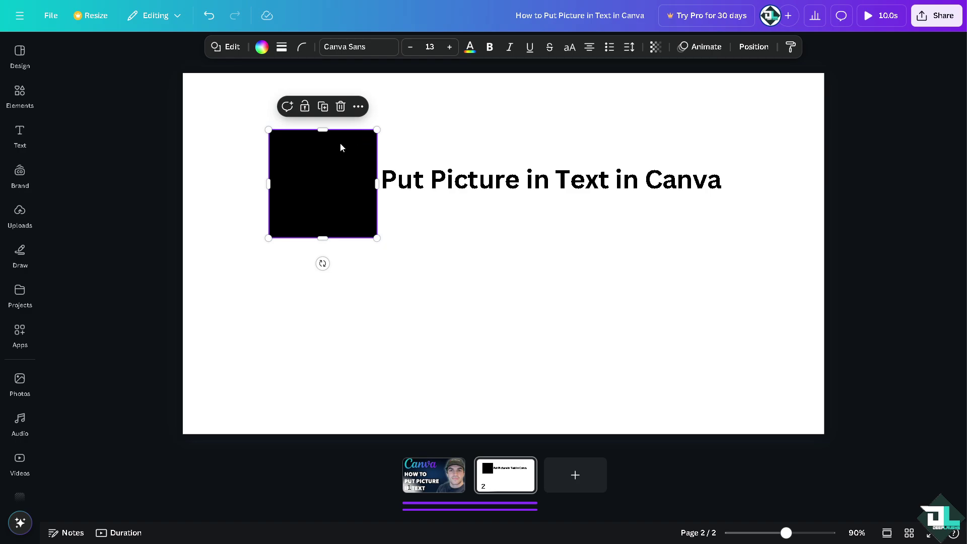
Step: Set the heading's text color to white
click(423, 186)
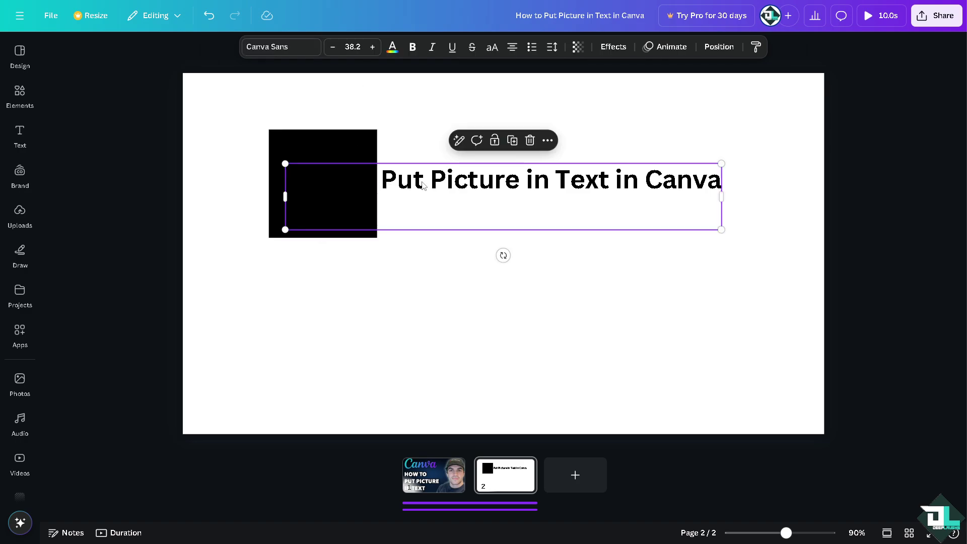
click(393, 50)
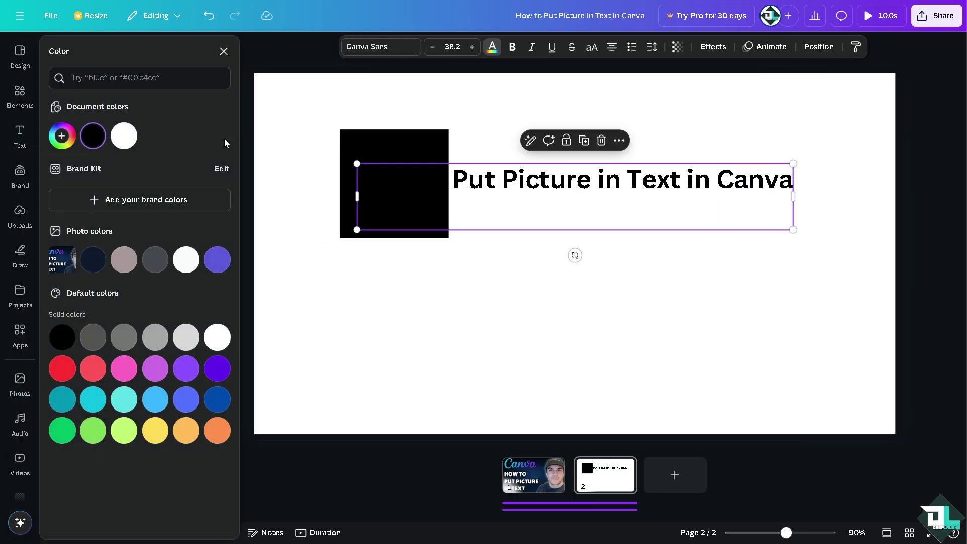
click(123, 136)
Step: Widen the black square into a banner that spans the whole heading
click(400, 145)
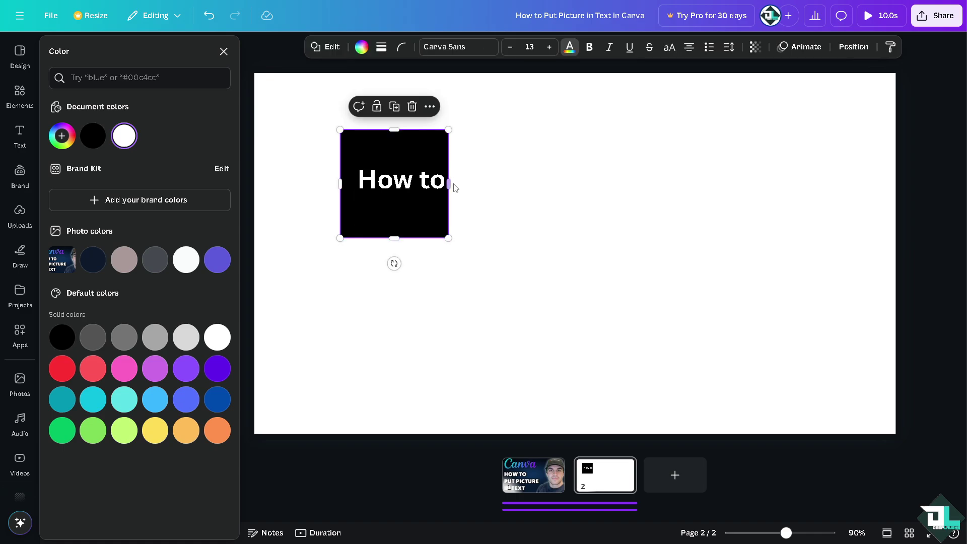
drag(448, 184, 808, 162)
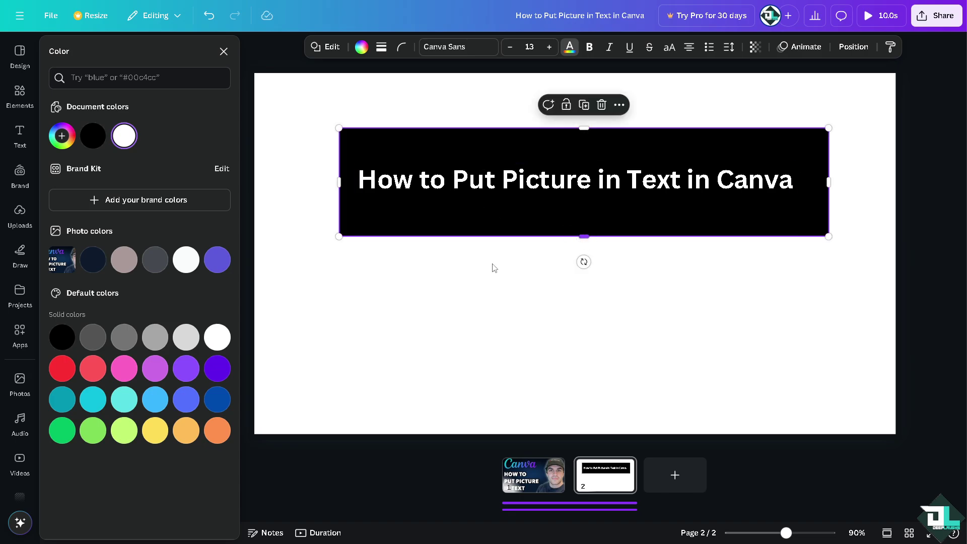
click(416, 339)
click(514, 222)
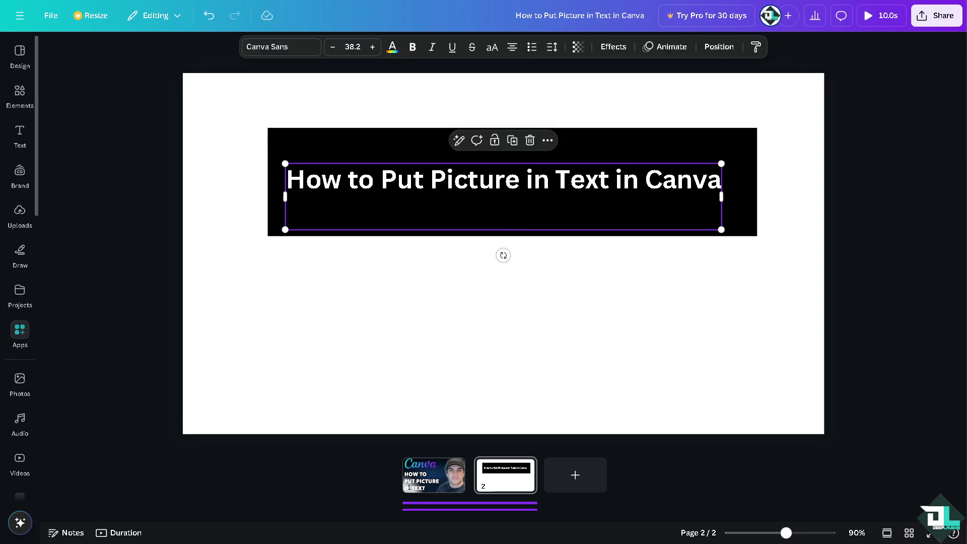
click(32, 242)
scroll(19, 455, down, 3)
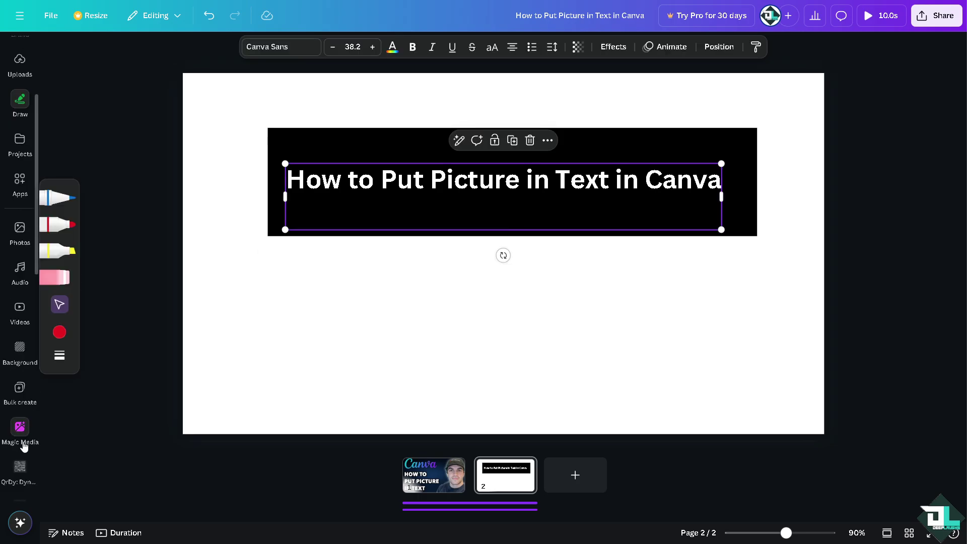
click(19, 433)
click(20, 229)
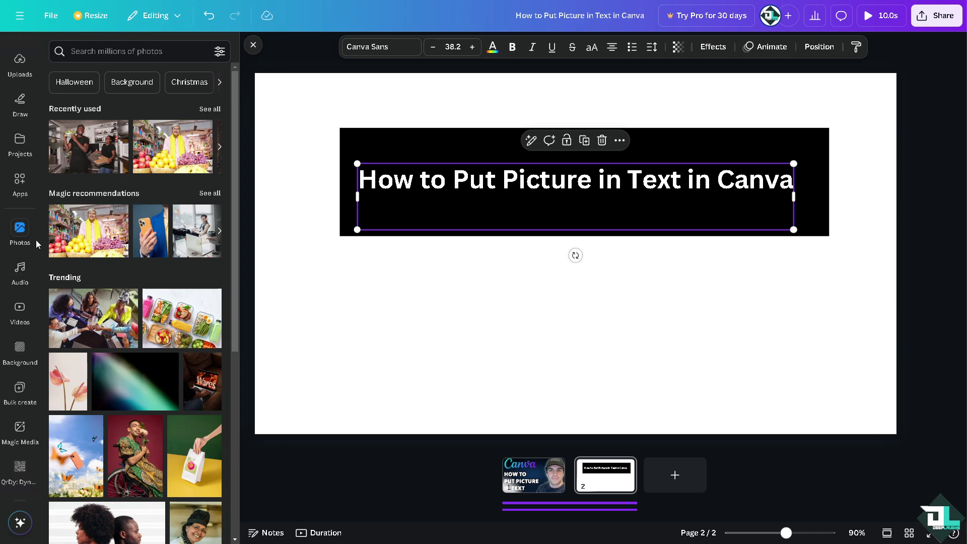
click(11, 220)
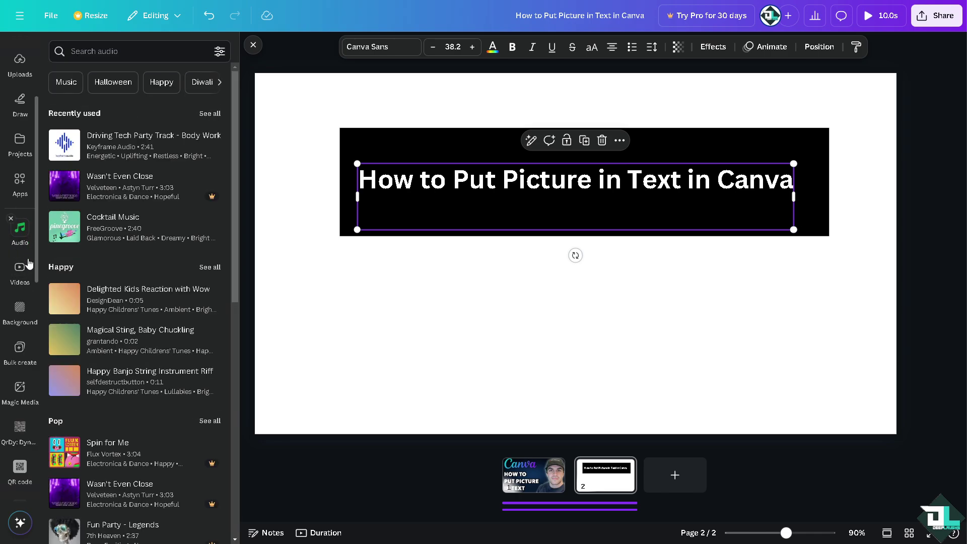
scroll(29, 372, up, 2)
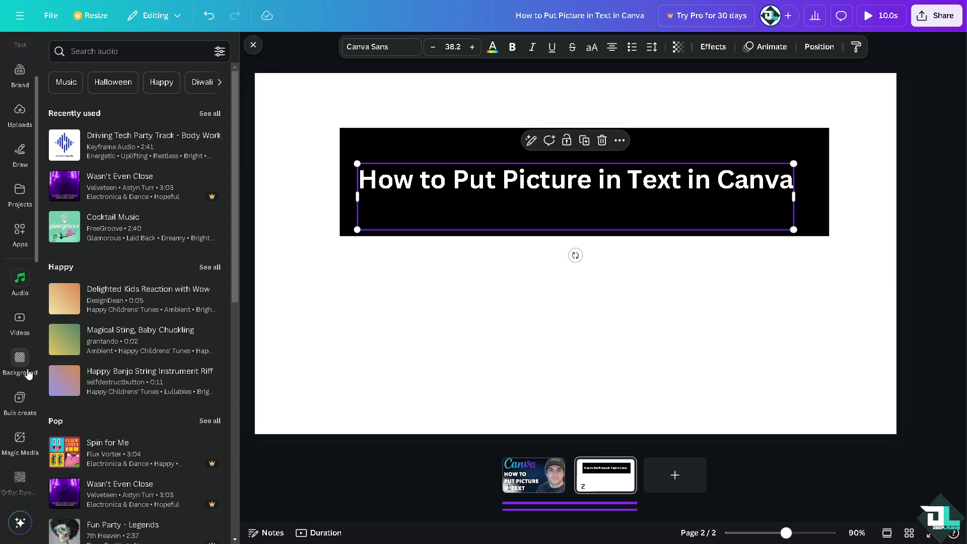
scroll(29, 370, up, 3)
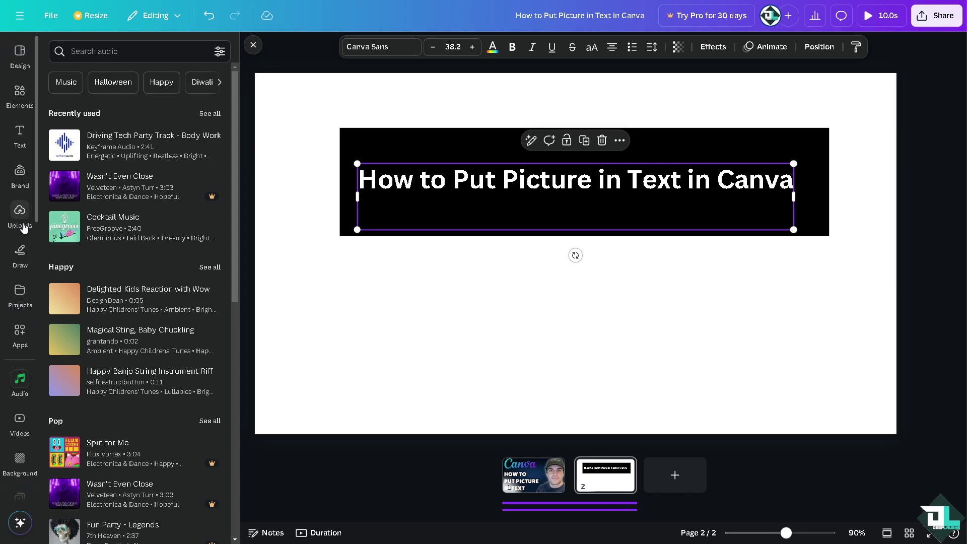
Step: Insert the Photos library picture of the person in a wheelchair and fit it to the banner's height at its left end
click(20, 334)
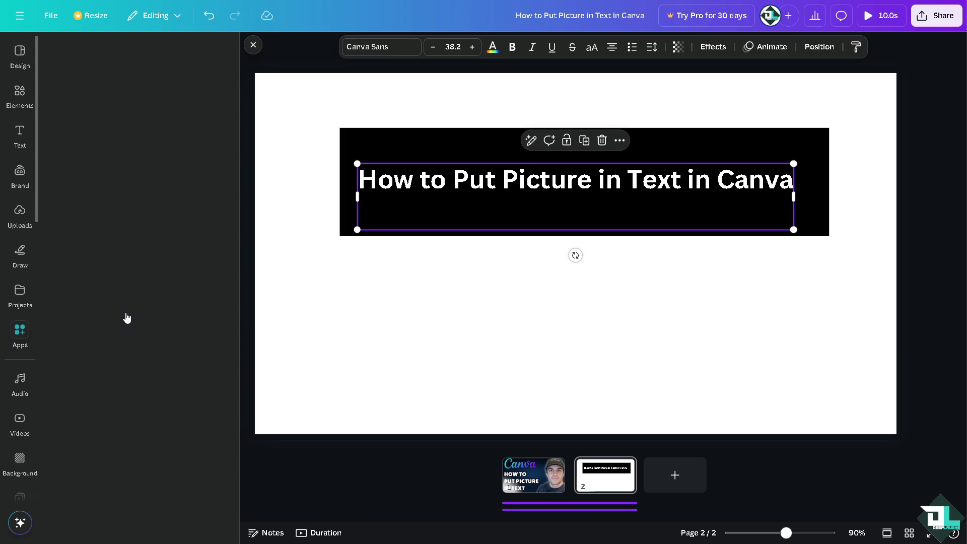
scroll(121, 455, down, 1)
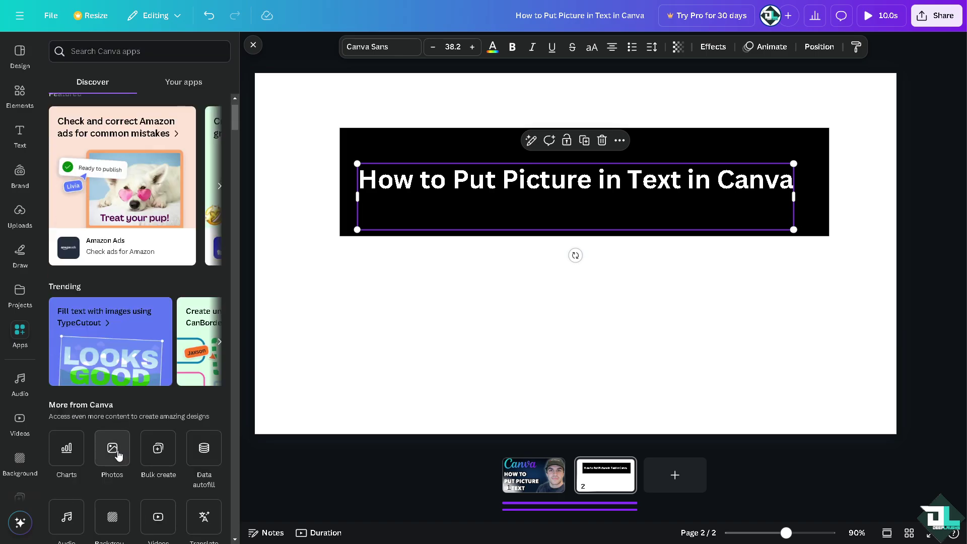
click(112, 448)
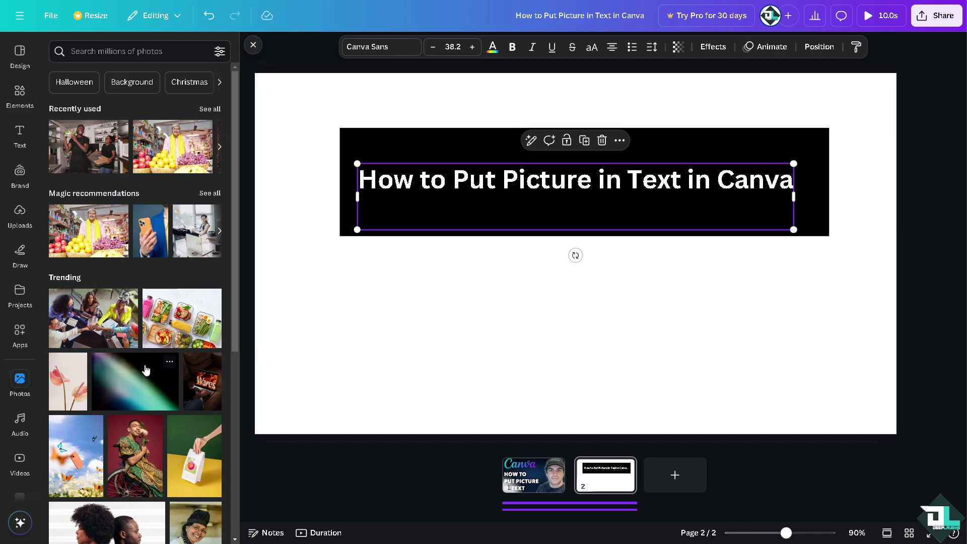
click(135, 455)
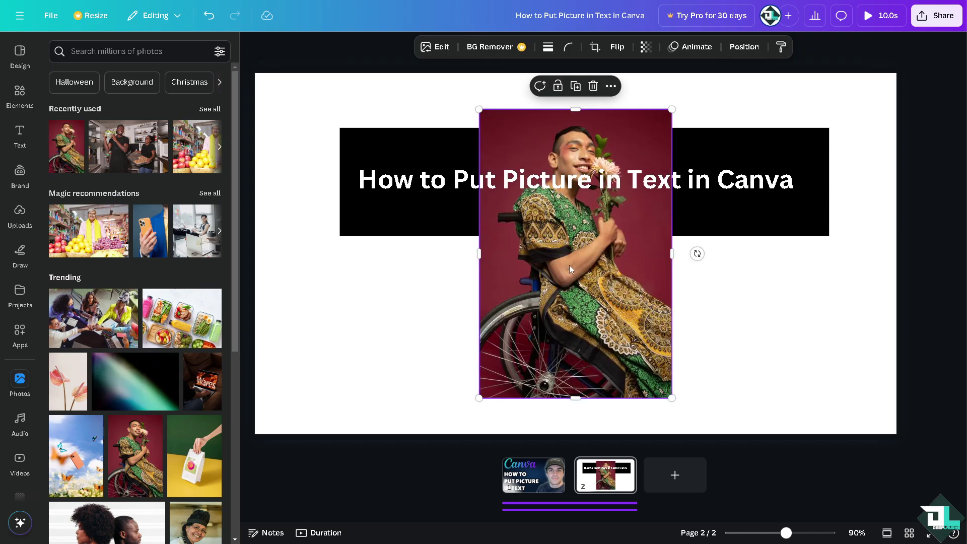
drag(572, 267, 428, 285)
drag(532, 418, 412, 237)
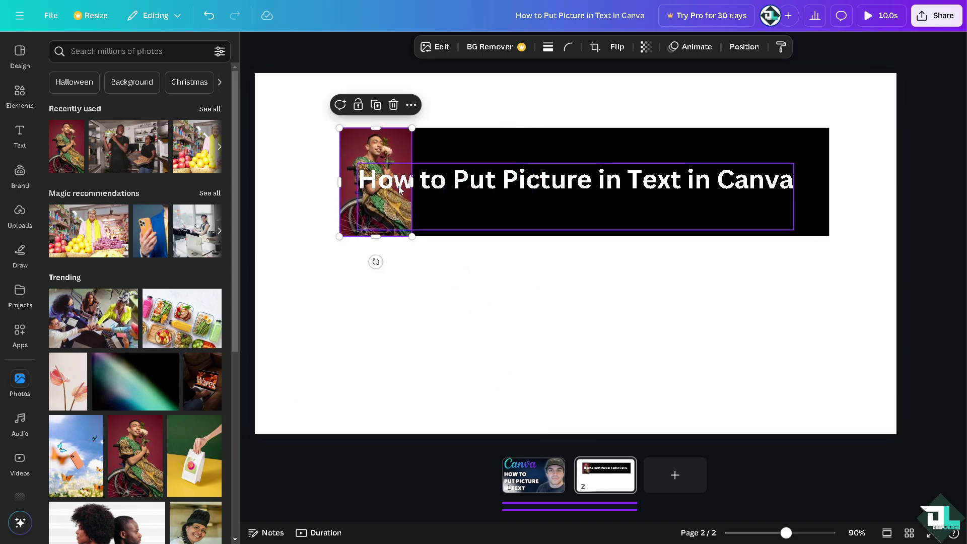
Step: Apply the Outline effect to the heading with a red outline color and increase its thickness
click(399, 189)
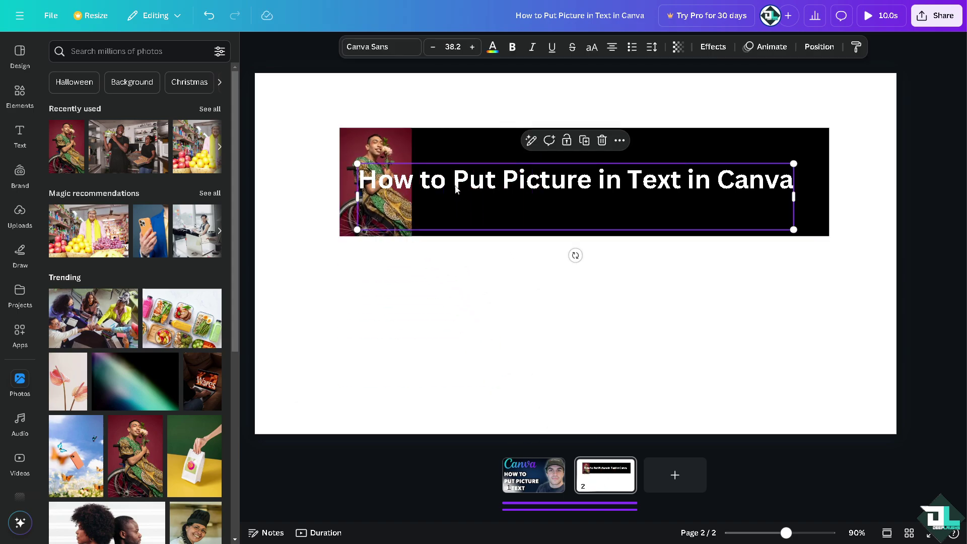
click(712, 46)
click(202, 191)
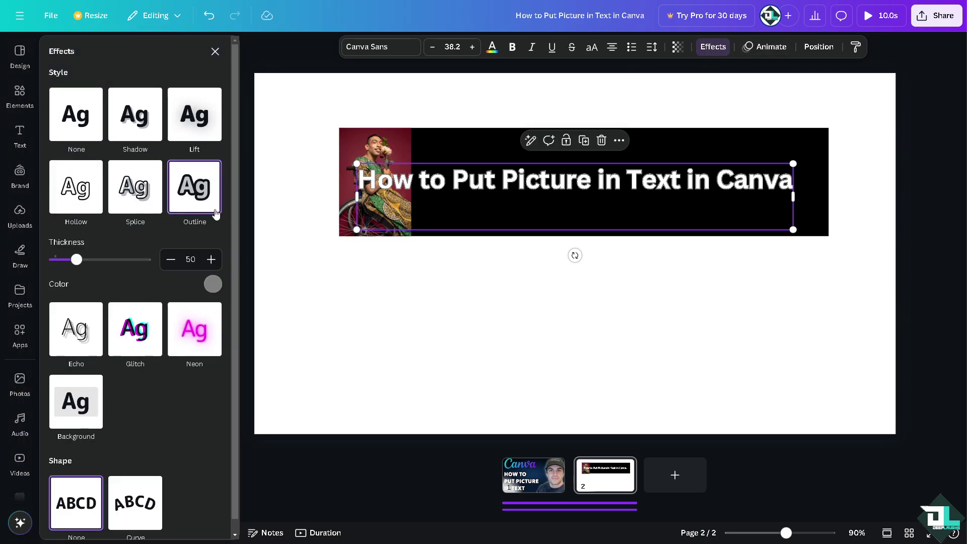
click(212, 284)
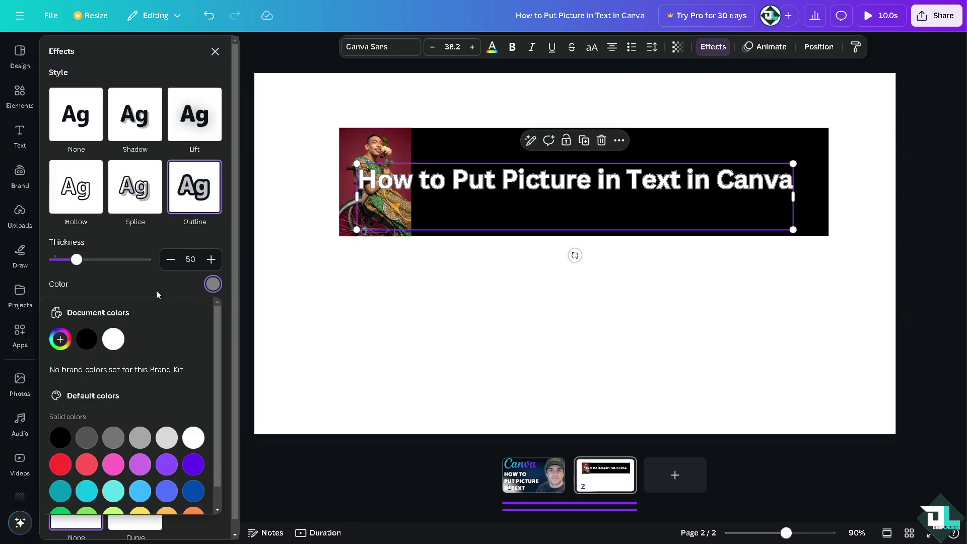
click(62, 463)
drag(92, 269, 134, 261)
click(377, 314)
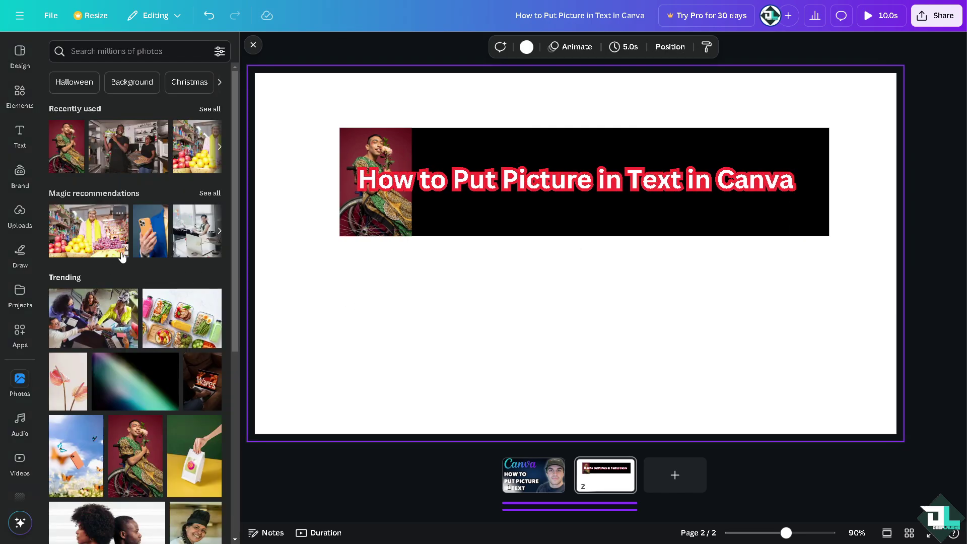
Step: Insert the fruit vendor photo and fit it to the banner's height directly beside the wheelchair photo
click(95, 235)
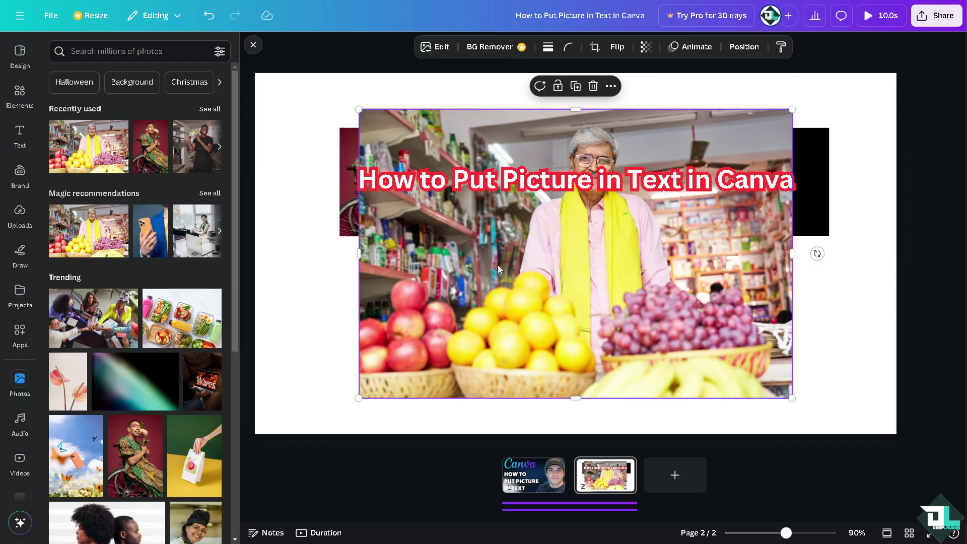
drag(794, 399, 468, 181)
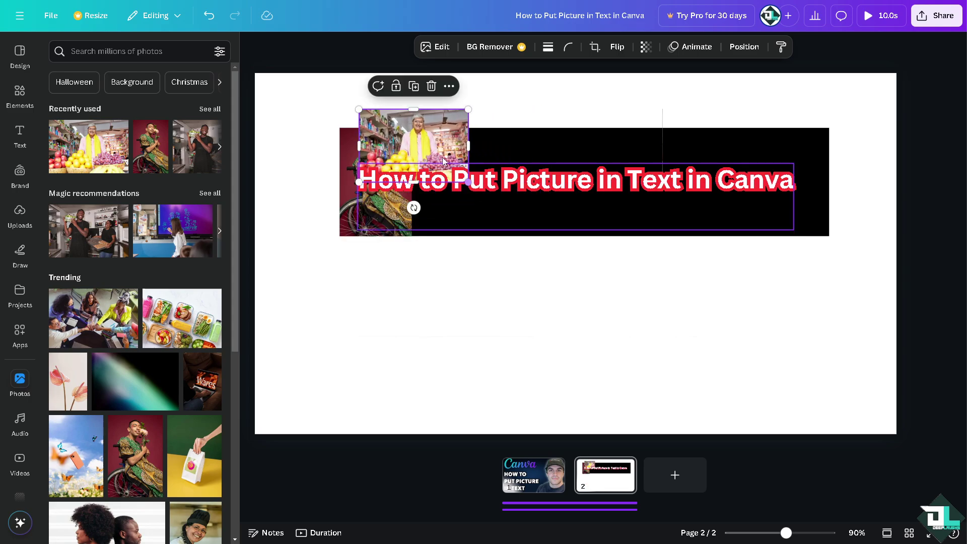
drag(424, 120, 477, 143)
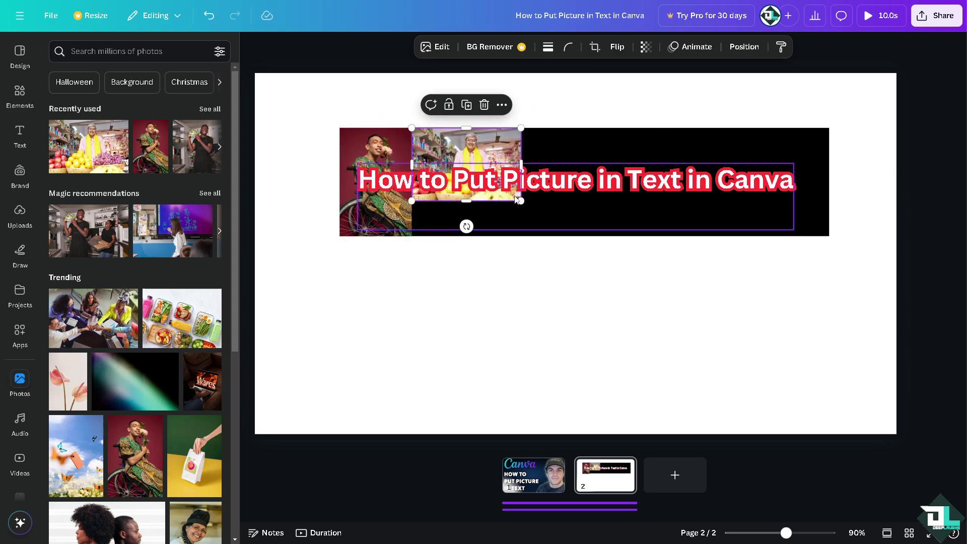
drag(521, 200, 574, 237)
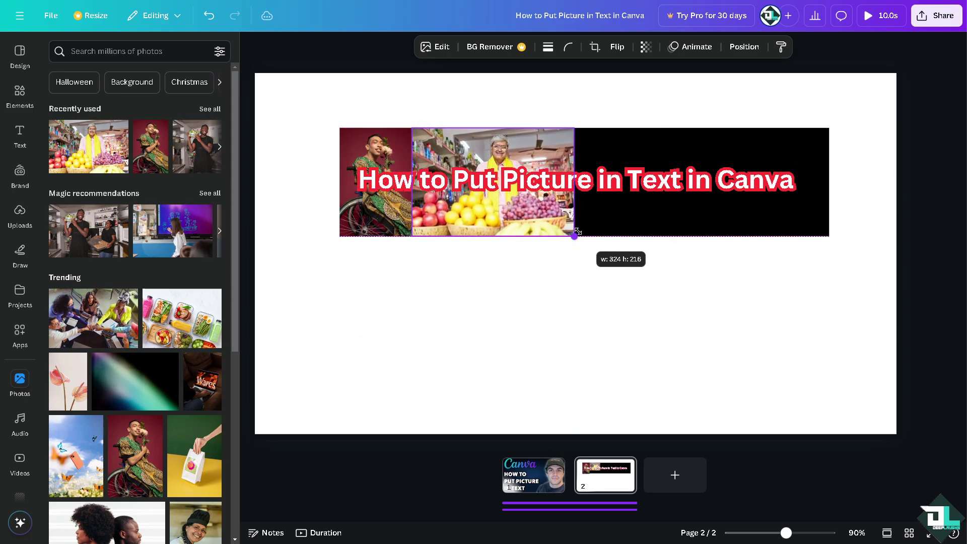
Step: Insert the Trending photo of the team joining hands and fit it to the banner's height directly beside the fruit vendor photo
click(114, 328)
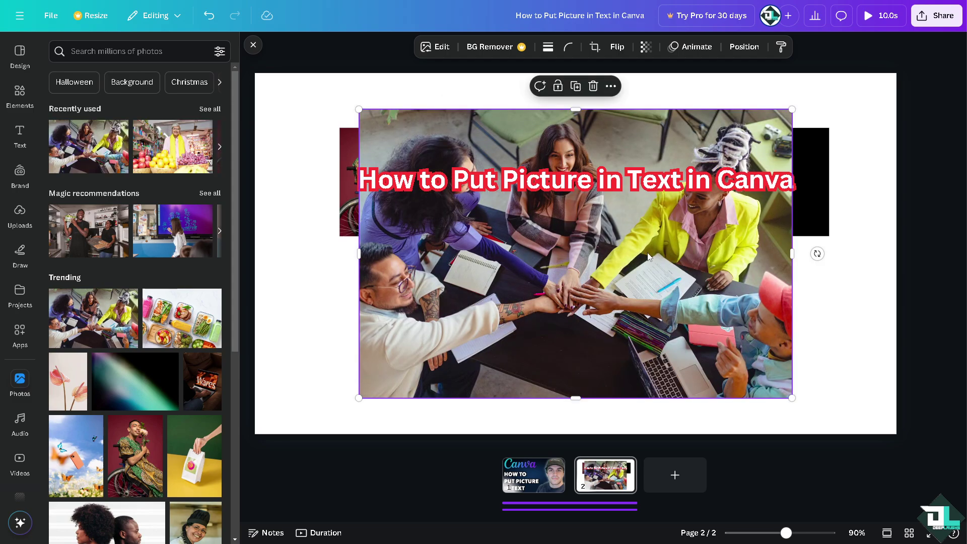
drag(365, 377, 675, 236)
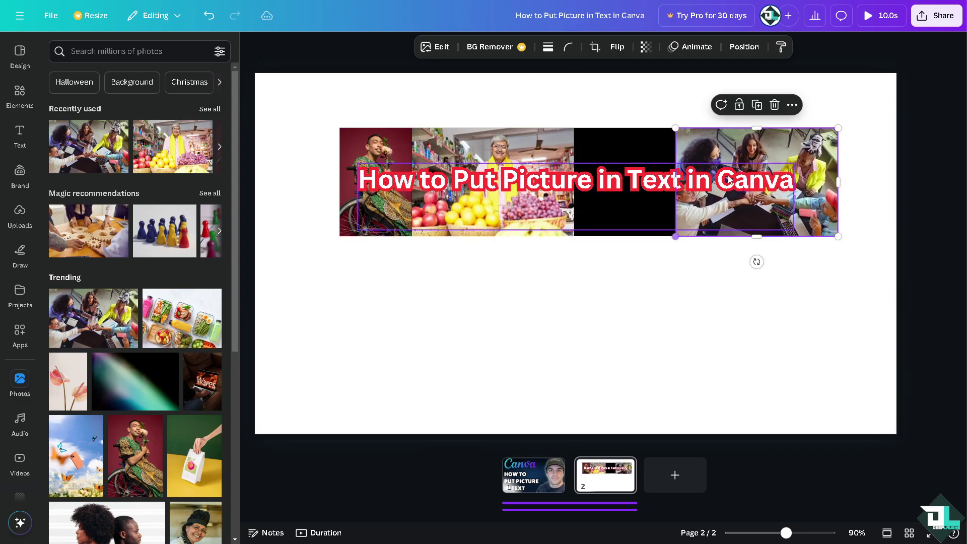
drag(729, 179, 628, 179)
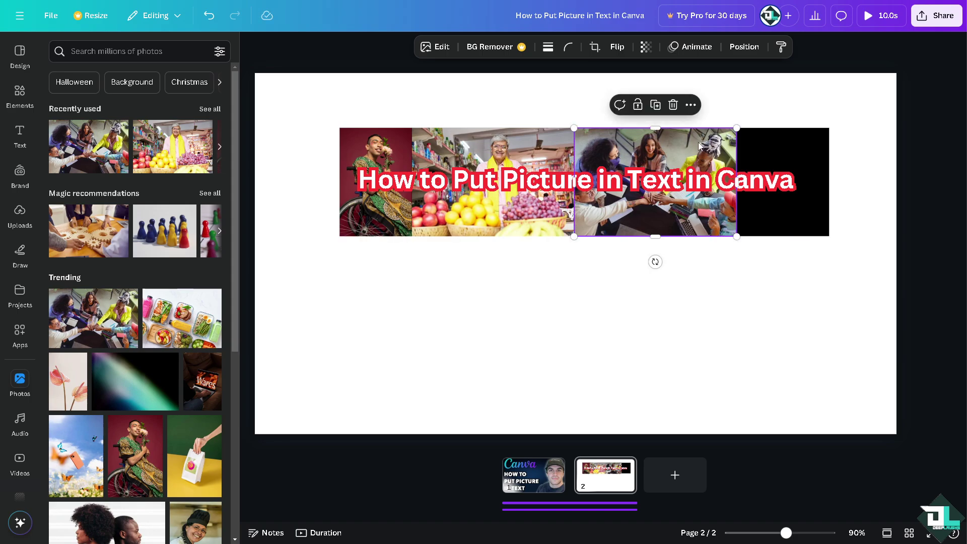
Step: Insert the blue sky photo with butterflies and fit it over the remaining black area at the banner's right end
click(91, 463)
drag(510, 393, 738, 236)
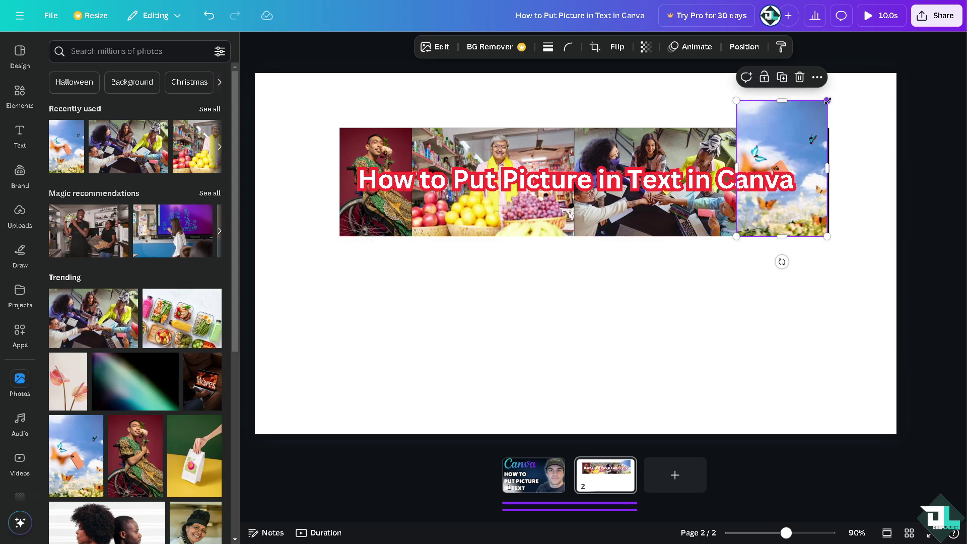
drag(829, 100, 807, 131)
drag(807, 182, 829, 180)
click(862, 166)
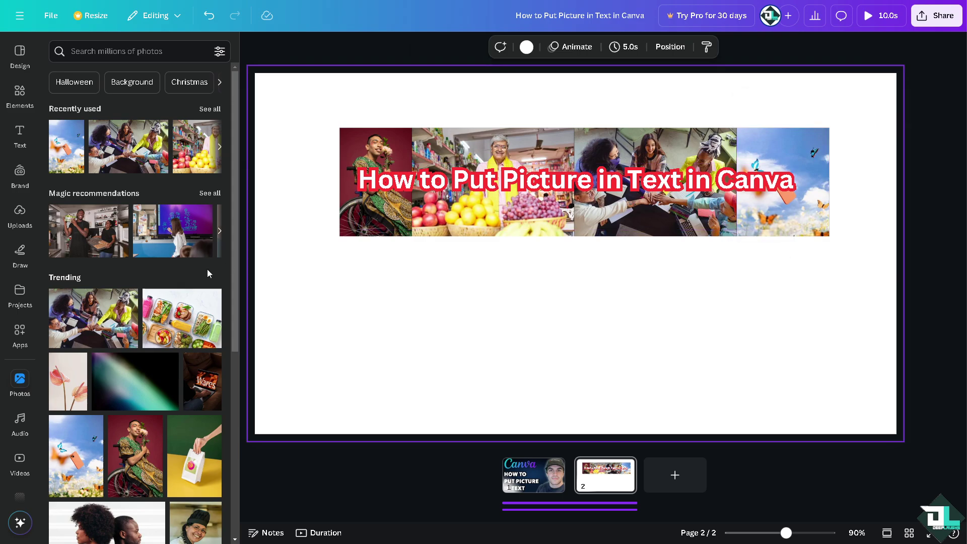
click(20, 96)
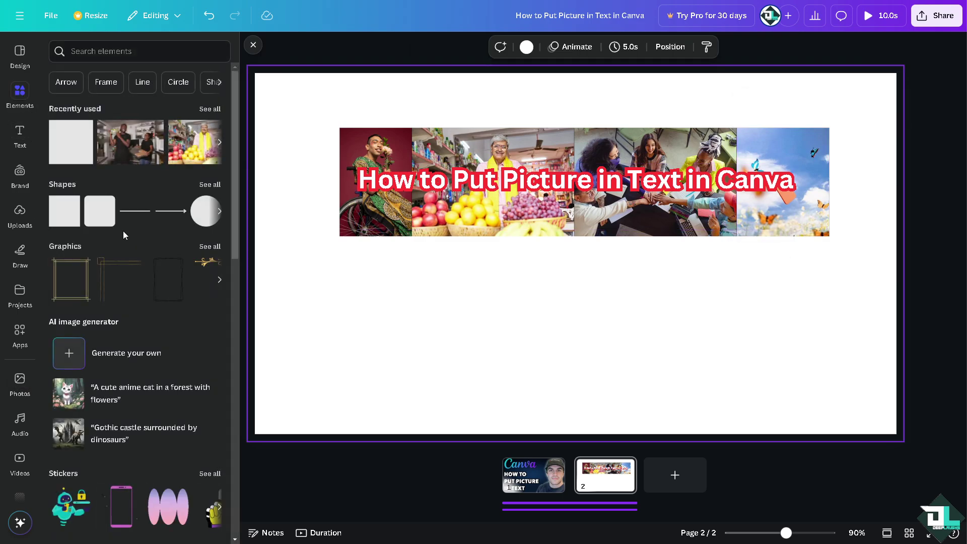
click(89, 280)
drag(564, 270, 367, 195)
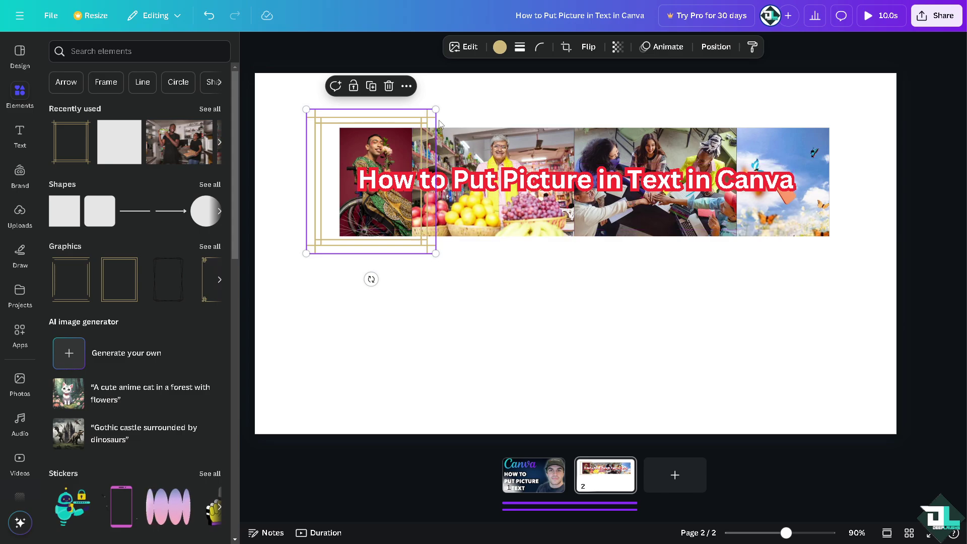
drag(436, 110, 419, 153)
key(Delete)
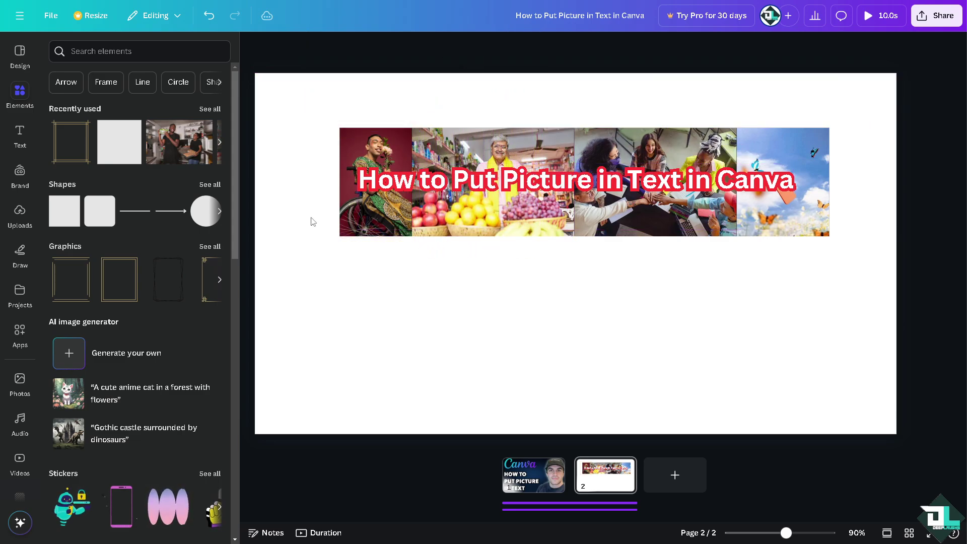
click(289, 100)
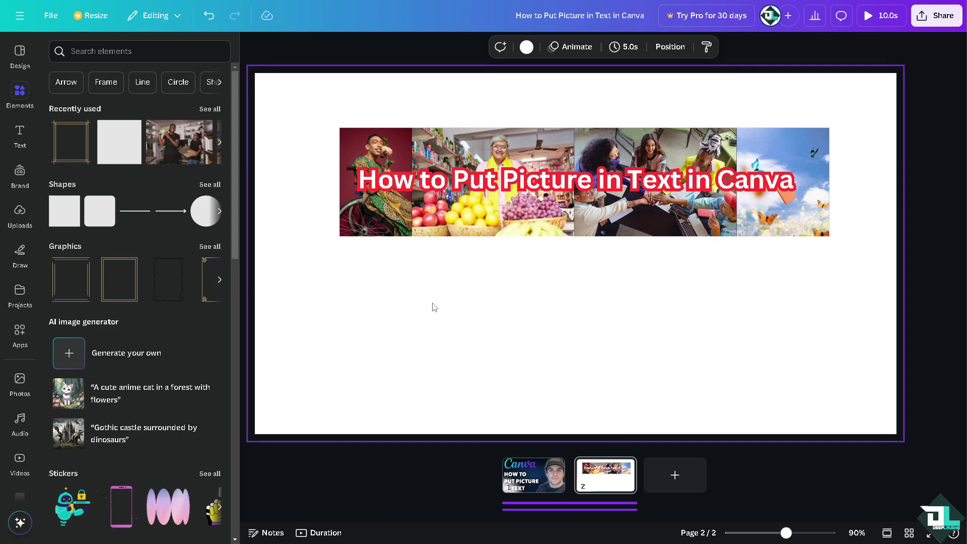
key(Escape)
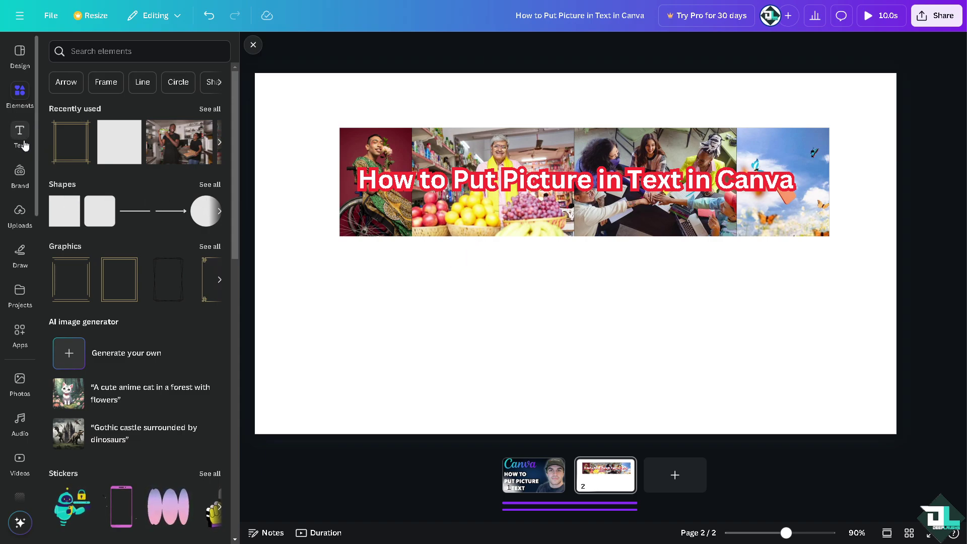
Step: Find the letter-shaped frames among the Frame elements and place a T frame below the banner's left end
click(22, 93)
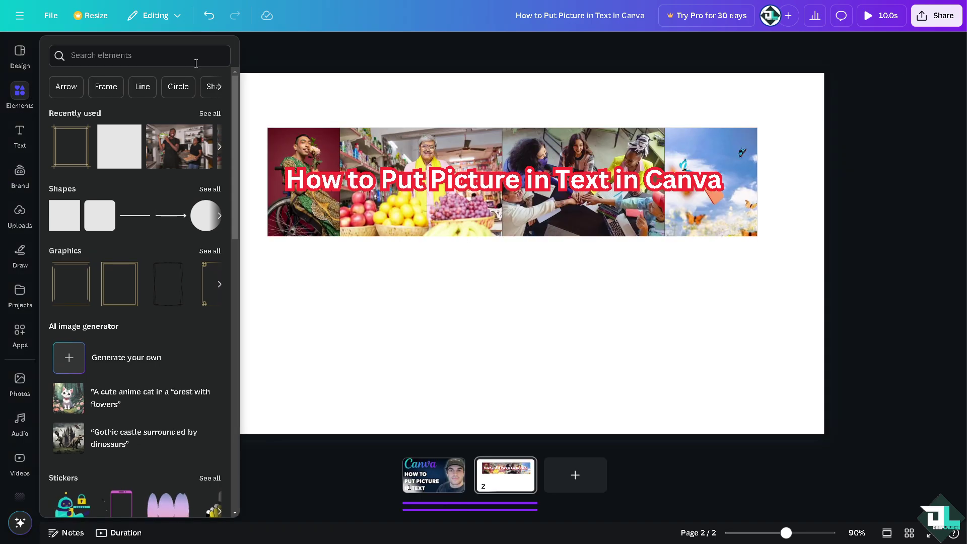
click(106, 86)
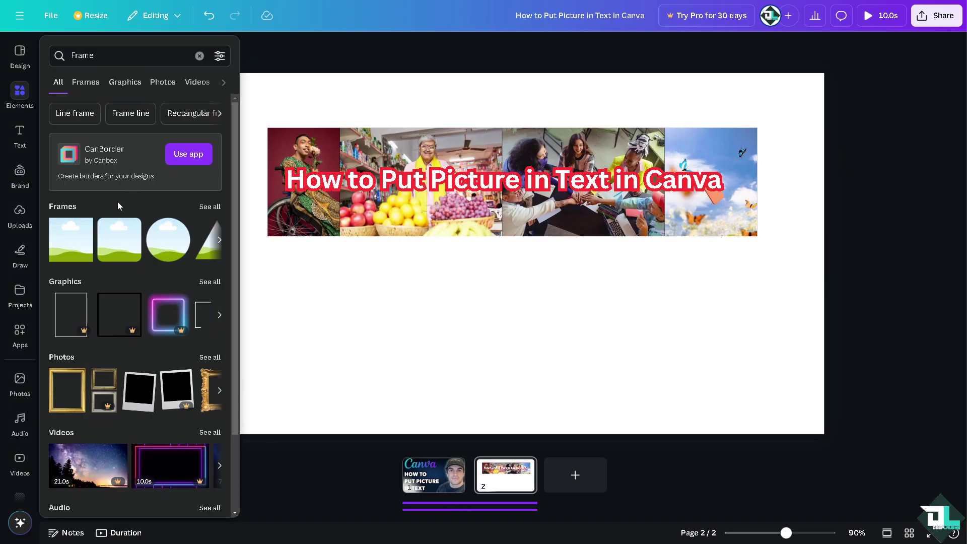
click(210, 207)
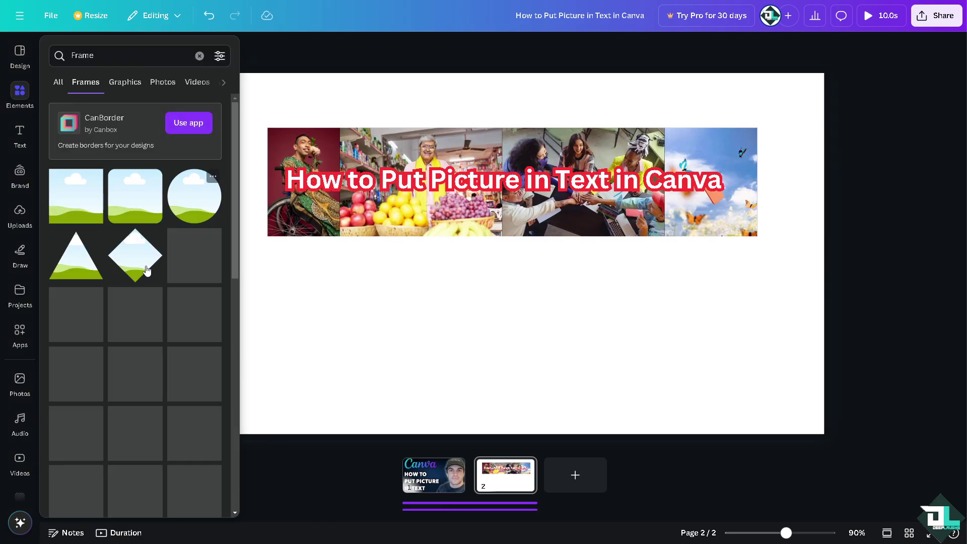
scroll(149, 342, down, 15)
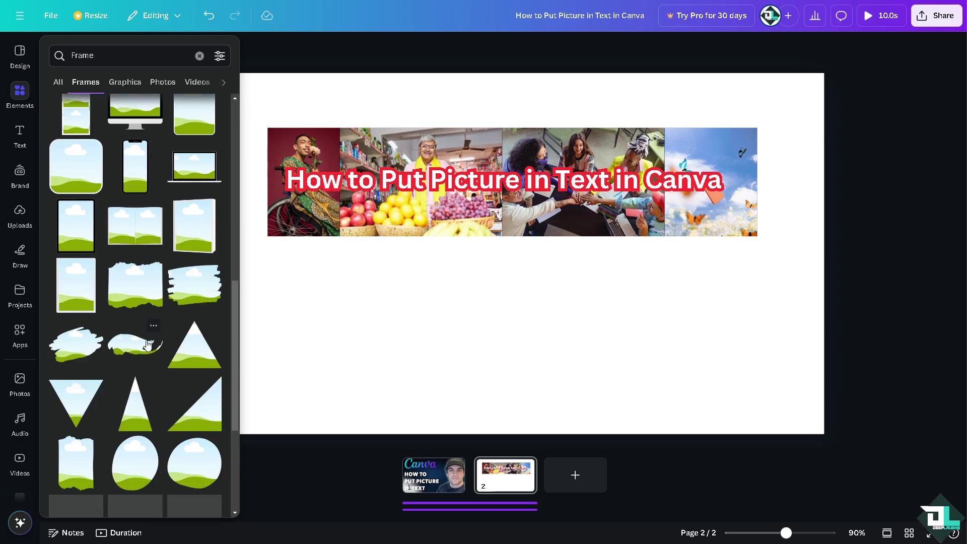
scroll(146, 340, down, 7)
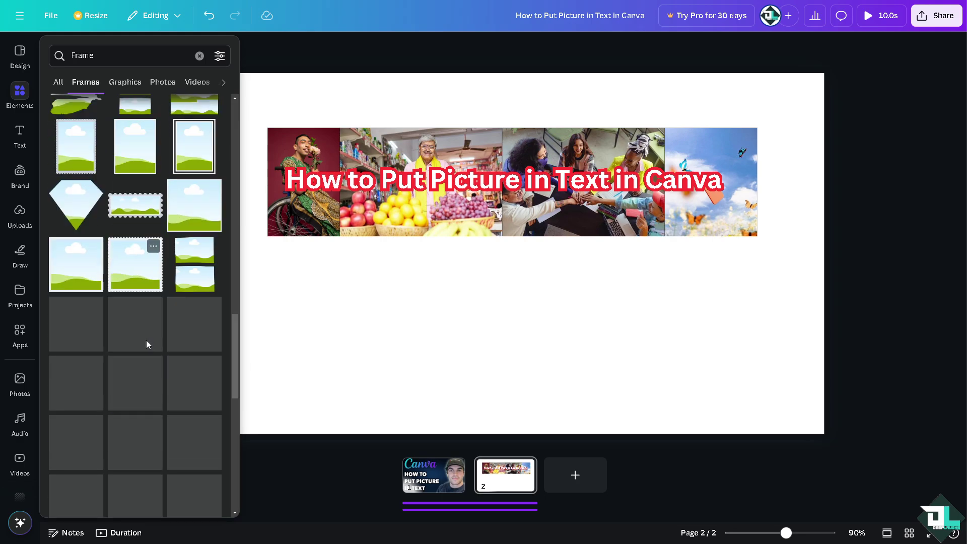
scroll(149, 353, down, 5)
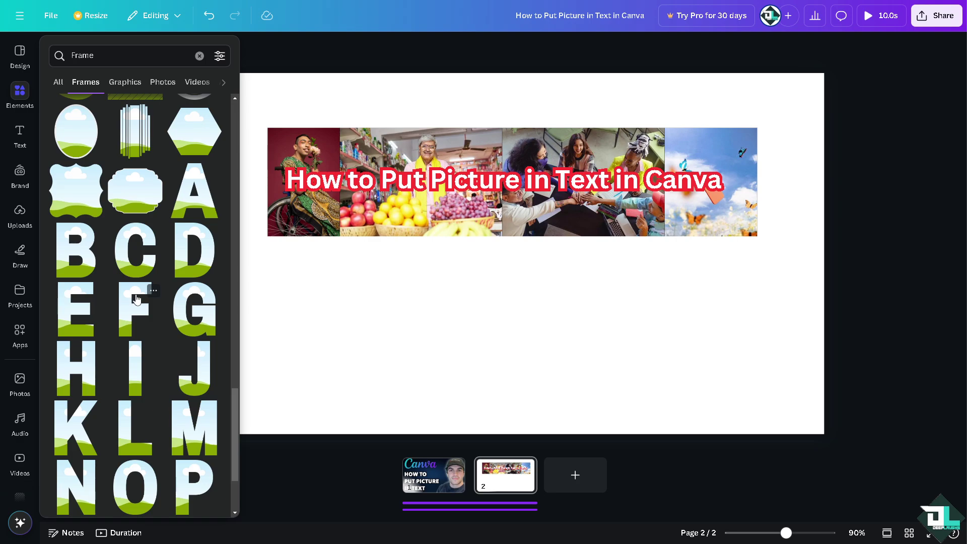
scroll(117, 392, down, 3)
click(89, 458)
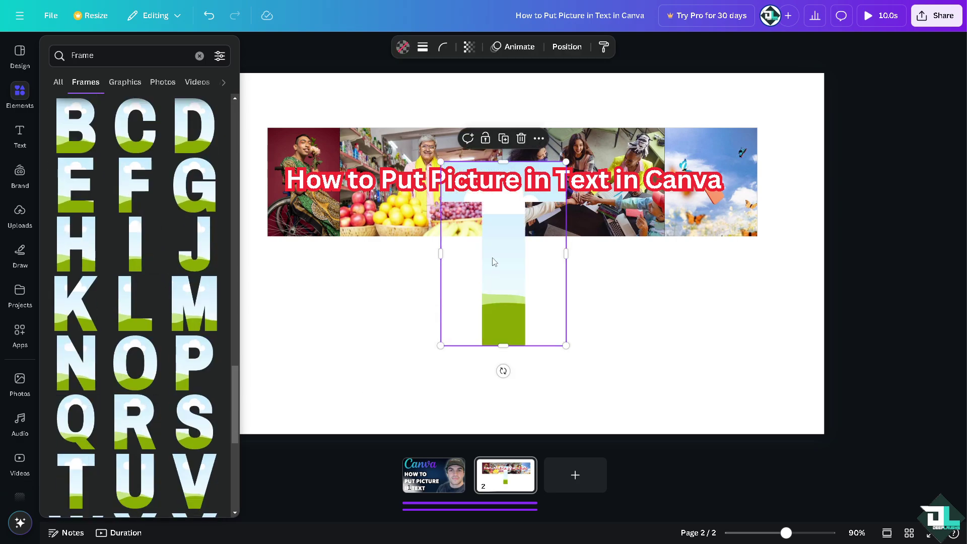
drag(494, 261, 319, 324)
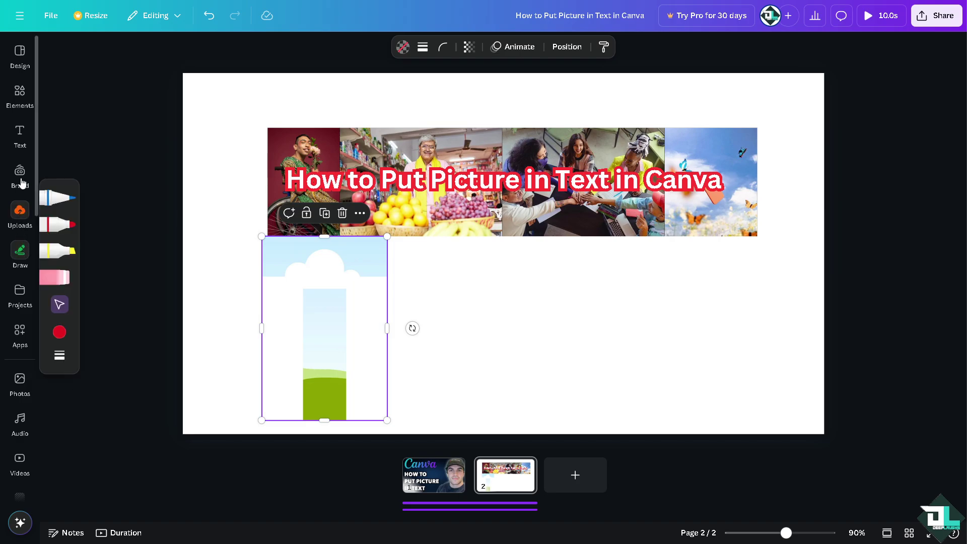
Step: Add the E and X letter frames and line them up in a row after the T
click(20, 95)
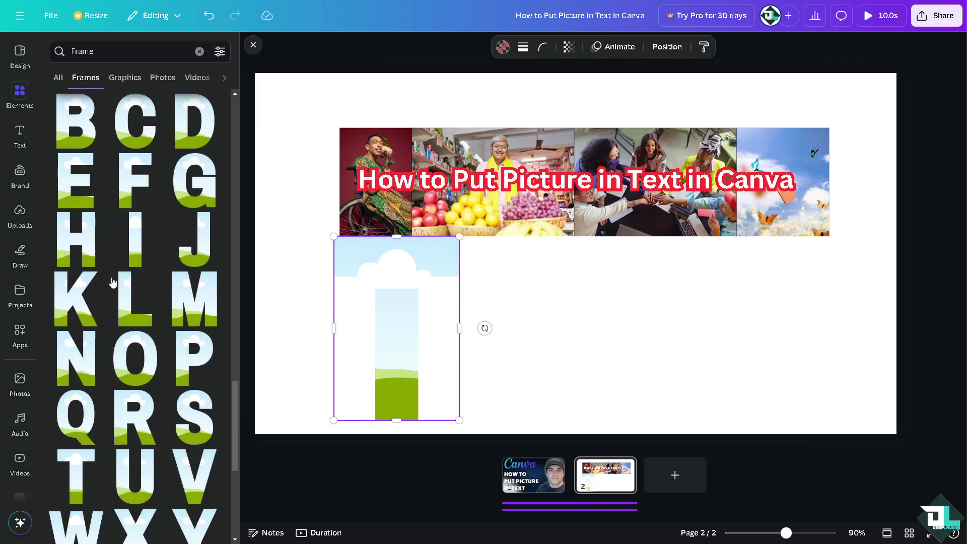
click(77, 179)
drag(536, 268, 488, 338)
scroll(149, 498, down, 1)
click(149, 497)
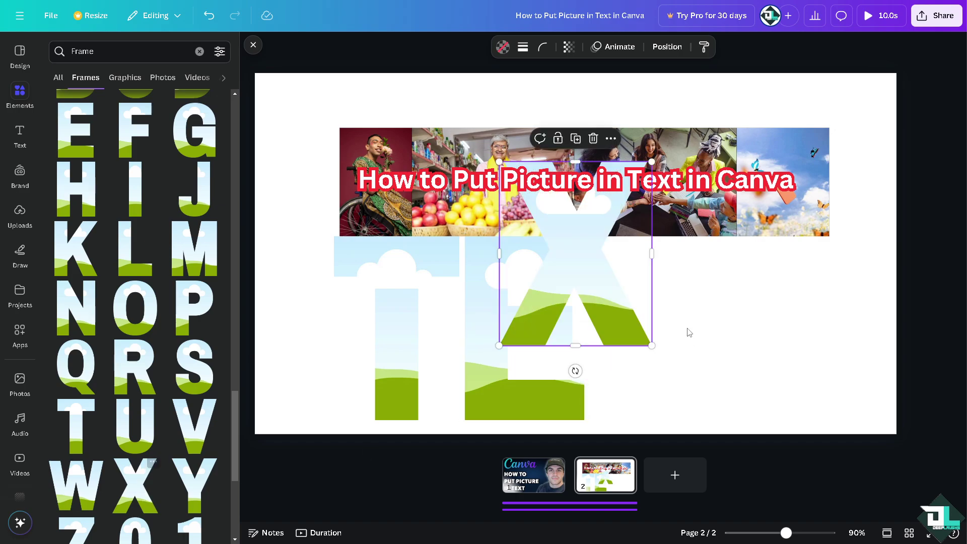
drag(594, 335, 678, 376)
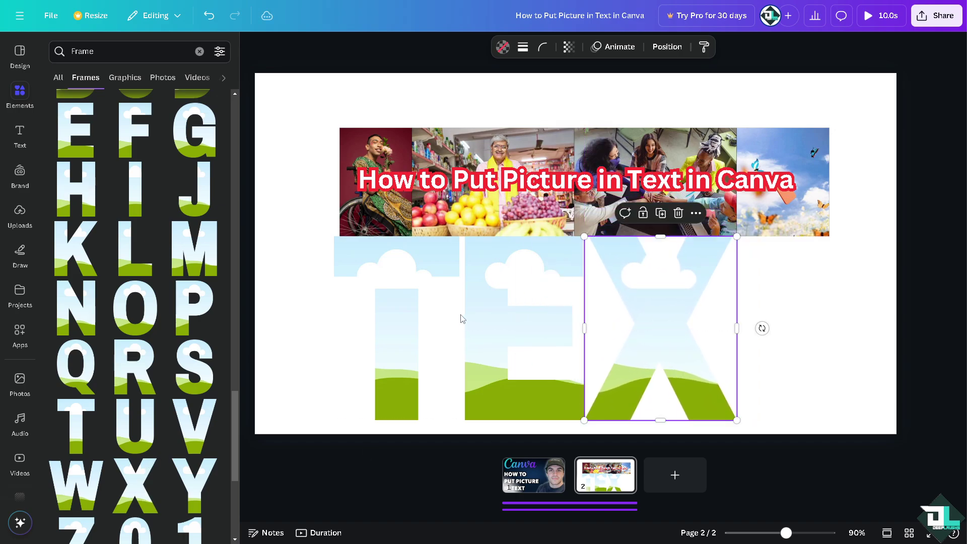
Step: Duplicate the T frame and place the copy after the X to complete the word TEXT
click(445, 276)
key(ctrl+d)
drag(445, 276, 832, 258)
Step: Select all four letter frames together and shift them left to center the word TEXT on the page
click(397, 261)
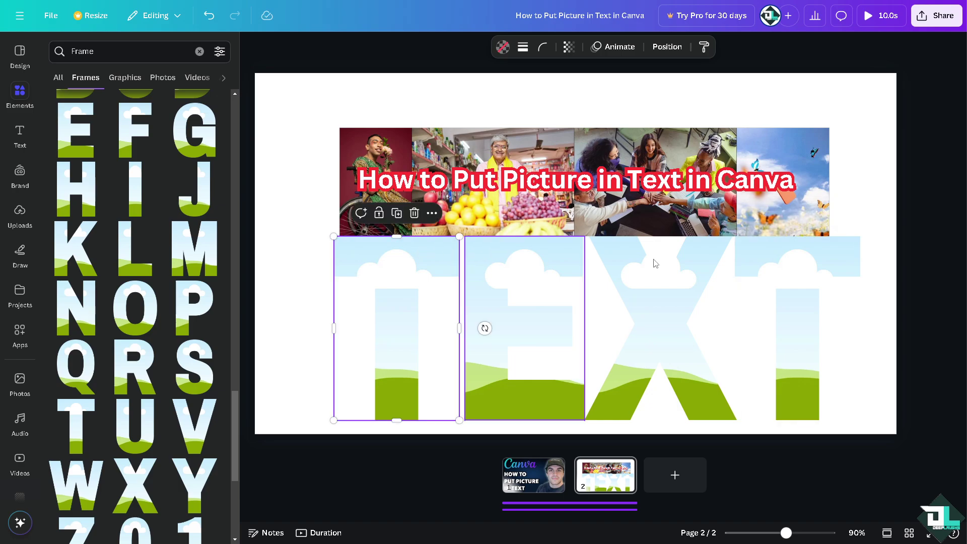
shift+click(771, 255)
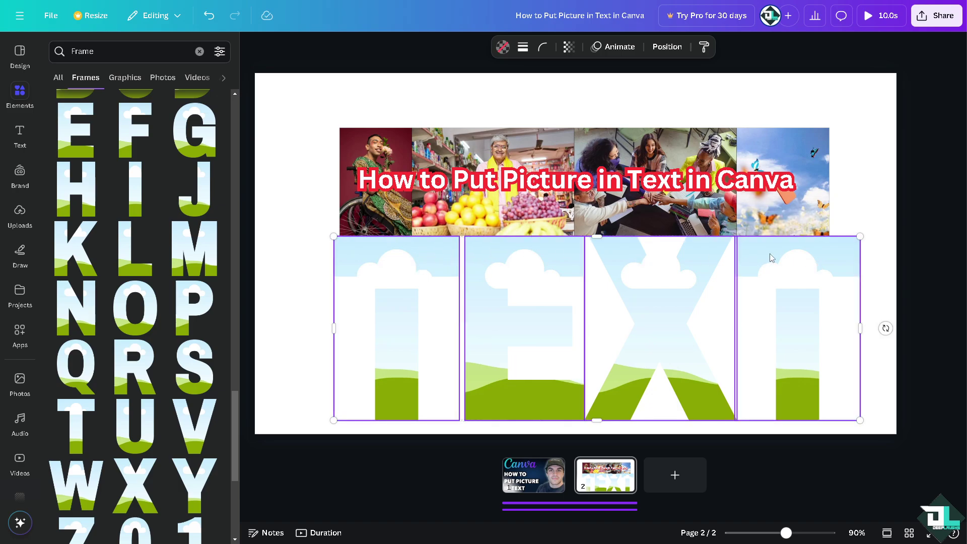
drag(771, 255, 747, 250)
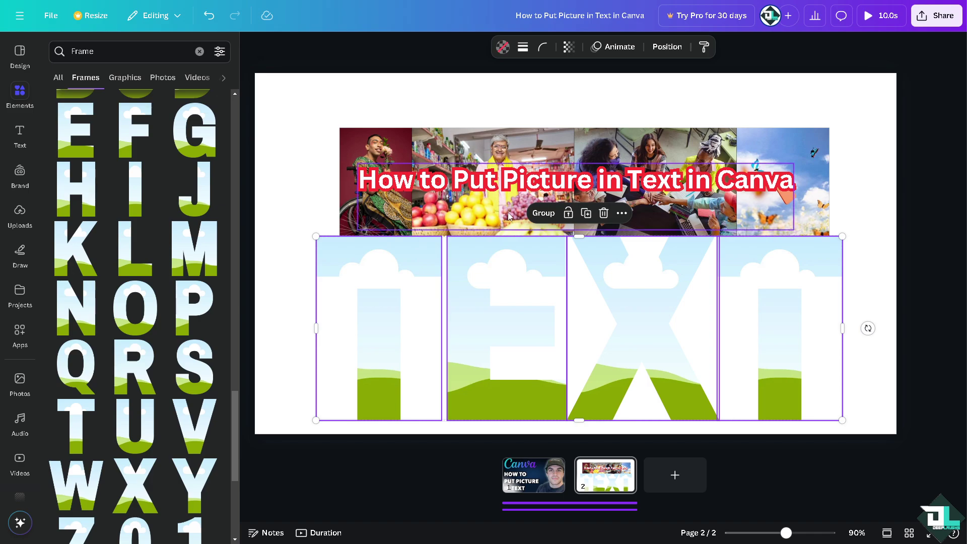
click(281, 187)
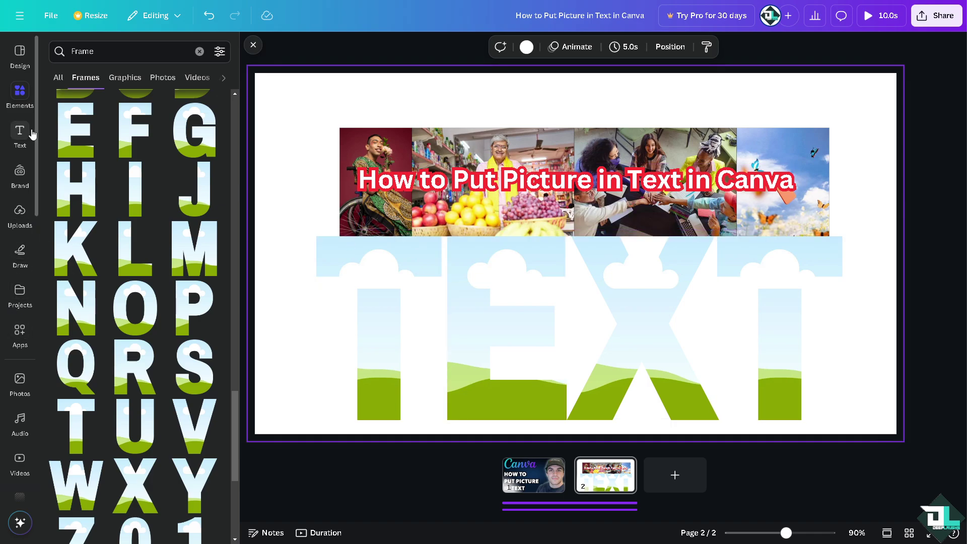
Step: Fill the first T frame with the blue sky photo and the E frame with the fruit vendor photo
click(19, 380)
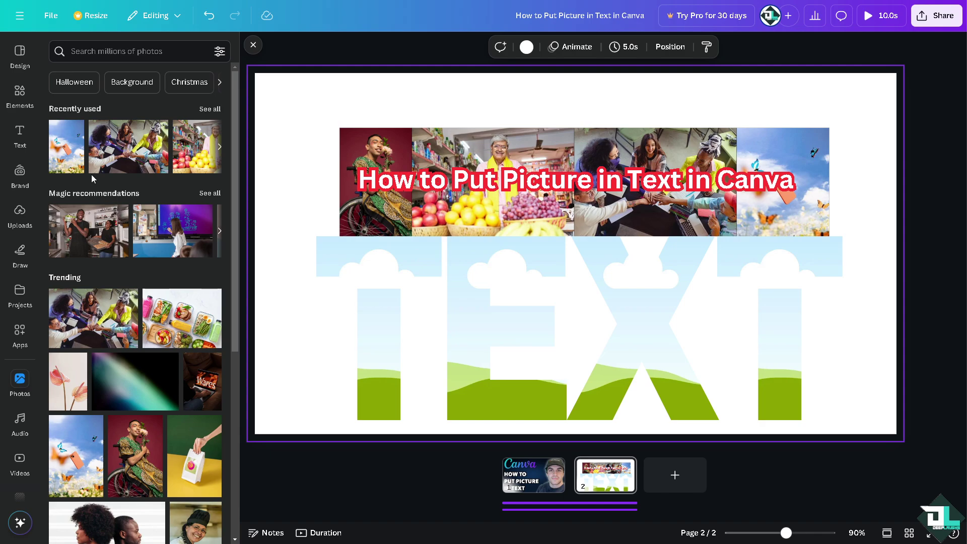
drag(72, 159, 378, 322)
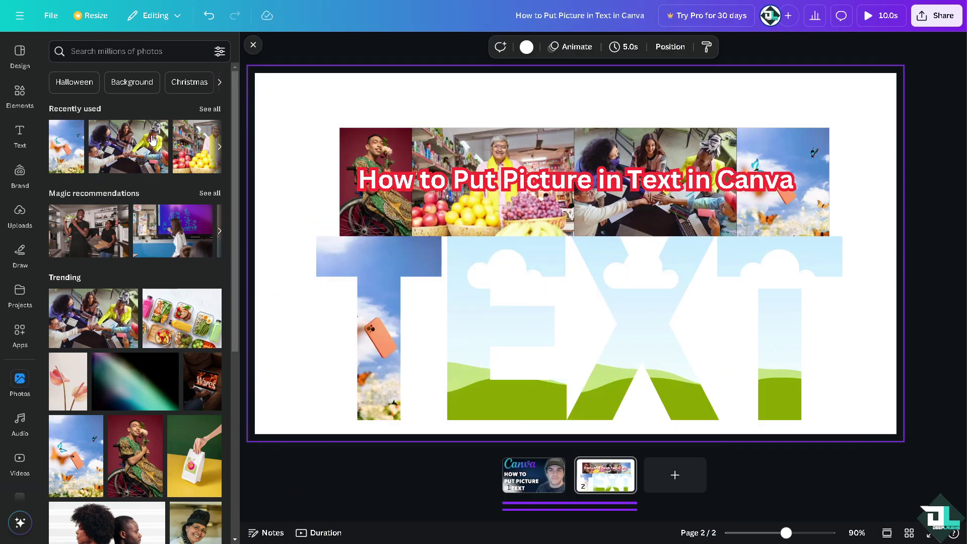
drag(129, 146, 475, 237)
drag(197, 146, 541, 272)
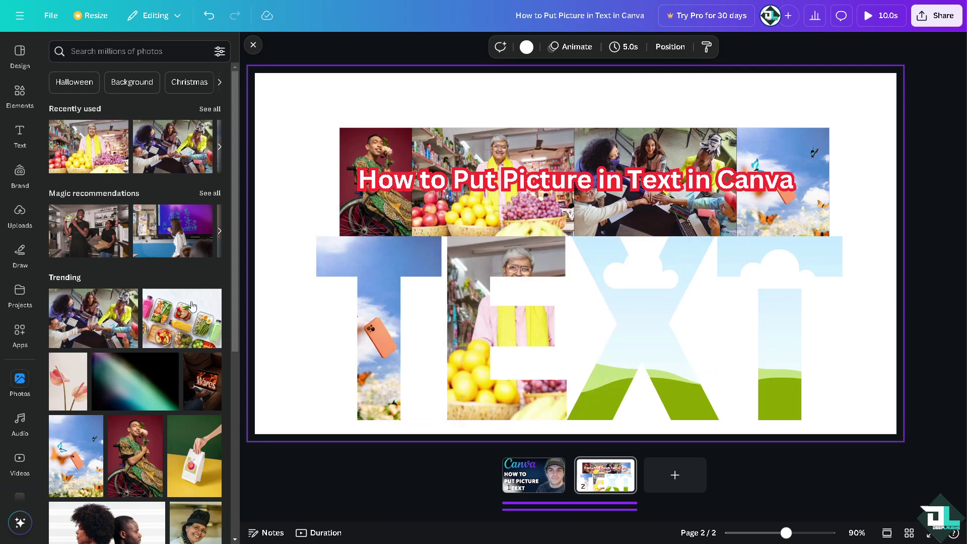
Step: Replace the first T's picture with the wheelchair photo, and fill the X with the team photo and the last T with the sky photo
drag(135, 456, 370, 323)
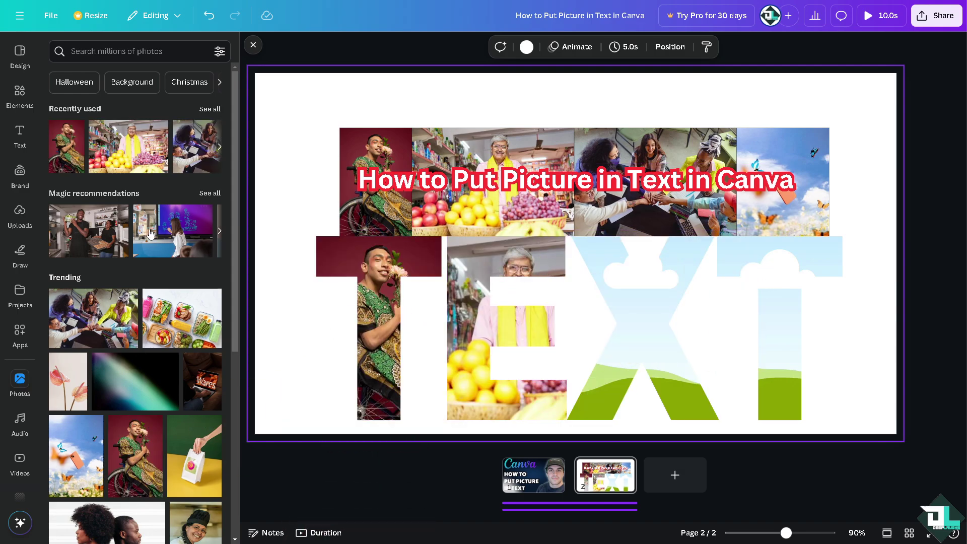
drag(187, 164, 645, 303)
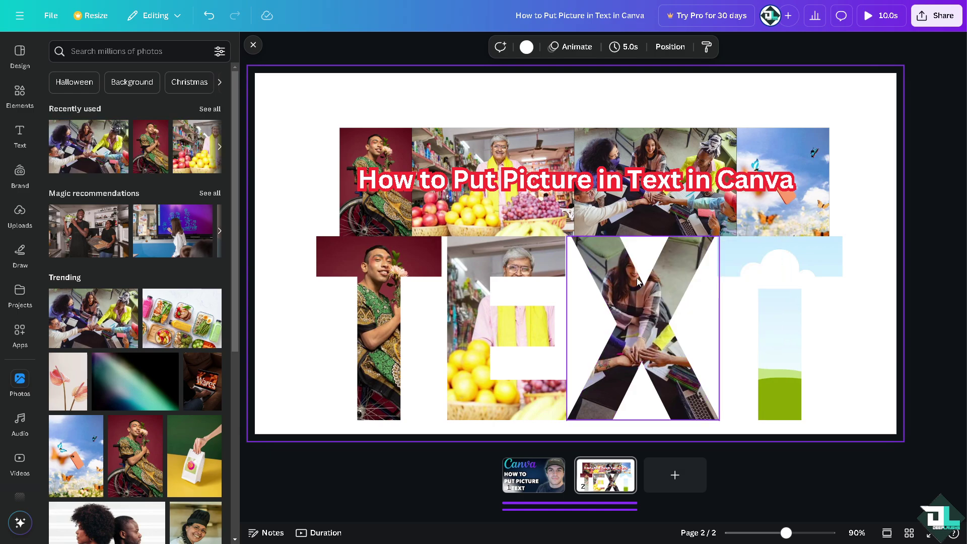
drag(93, 421, 778, 346)
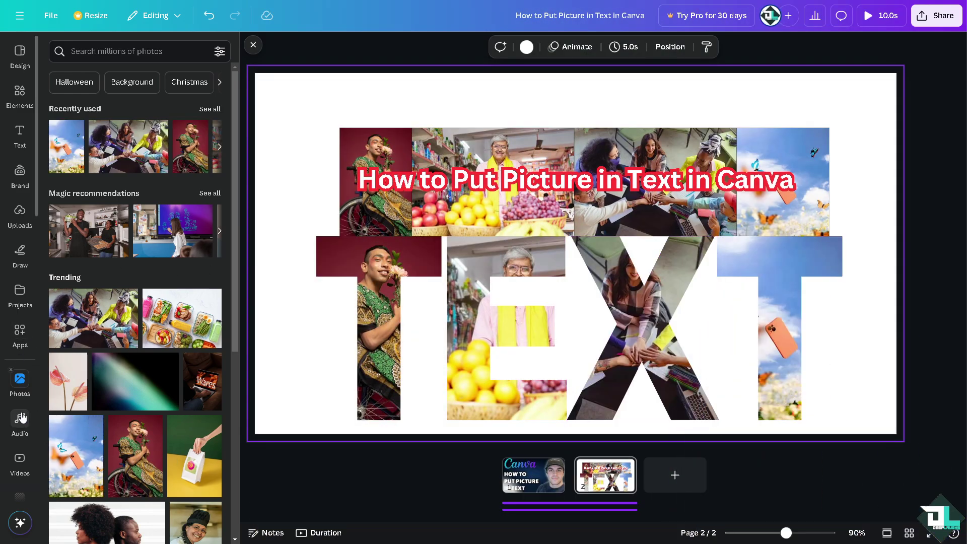
Step: Add the recently used video of blue snow-covered trees to the page
scroll(21, 417, down, 3)
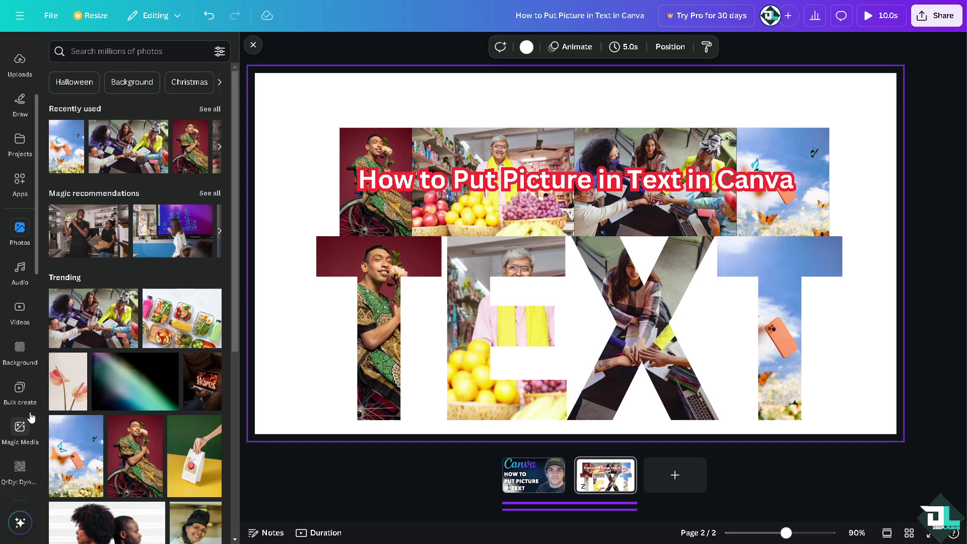
scroll(31, 416, down, 2)
click(19, 208)
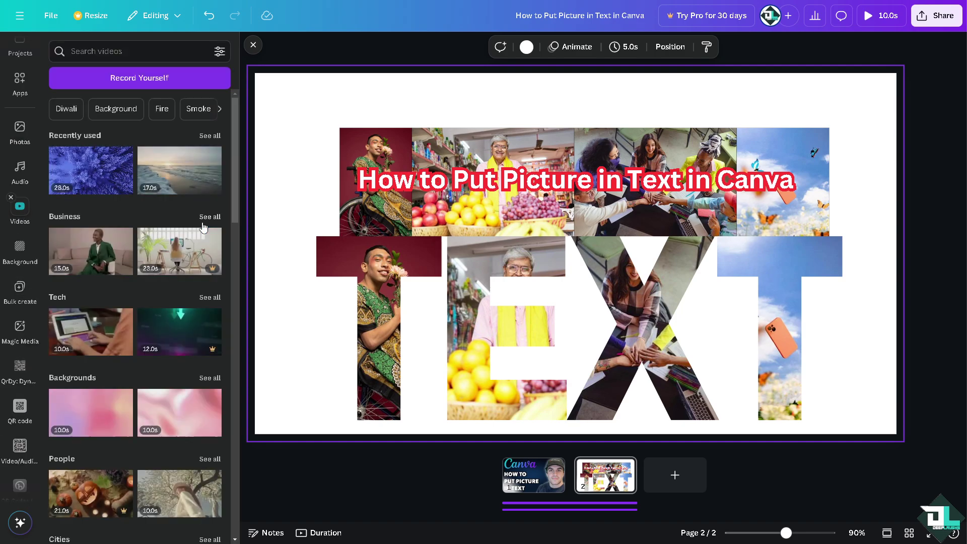
click(97, 181)
Step: Align the forest video with the page's upper-left corner and enlarge it to about 1,353 by 761 to cover the whole page
drag(401, 227, 384, 210)
drag(413, 333, 348, 297)
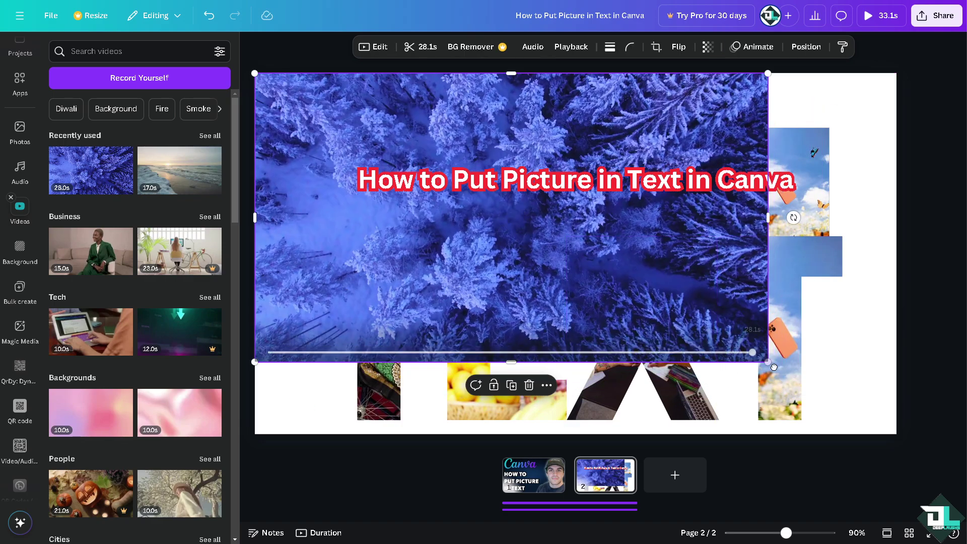
click(752, 348)
drag(767, 362, 901, 443)
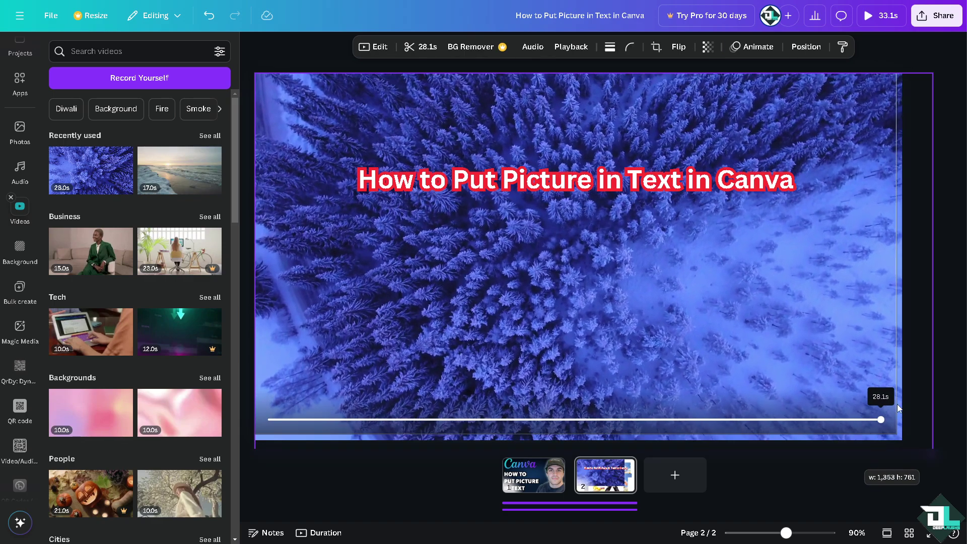
Step: Send the forest video to the back, behind the heading, photo banner and letter frames, and close the video library
right_click(822, 140)
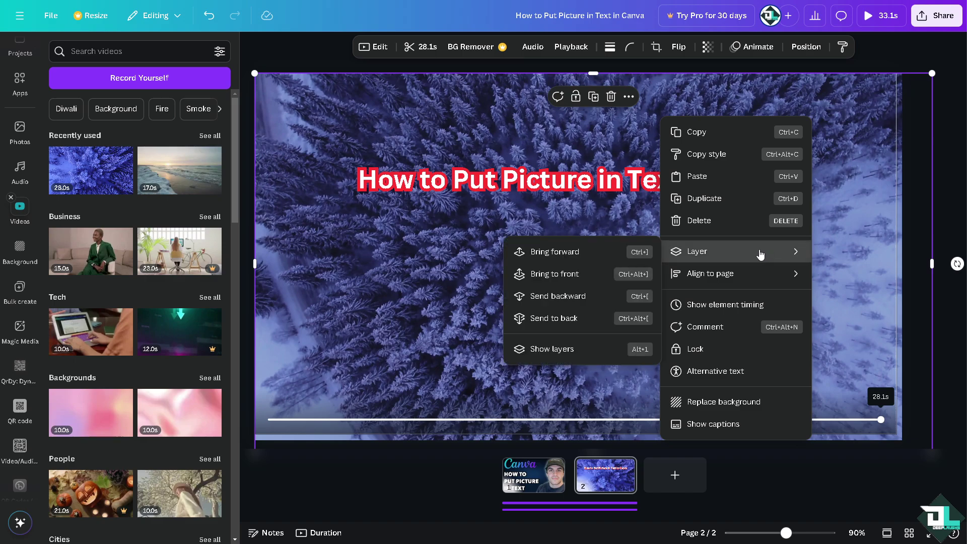
mouse_move(695, 252)
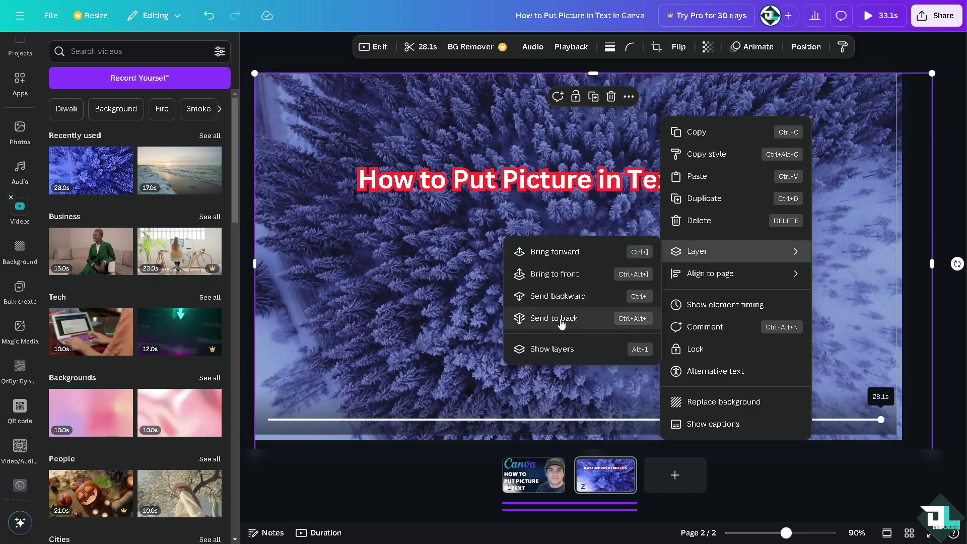
click(565, 318)
click(253, 44)
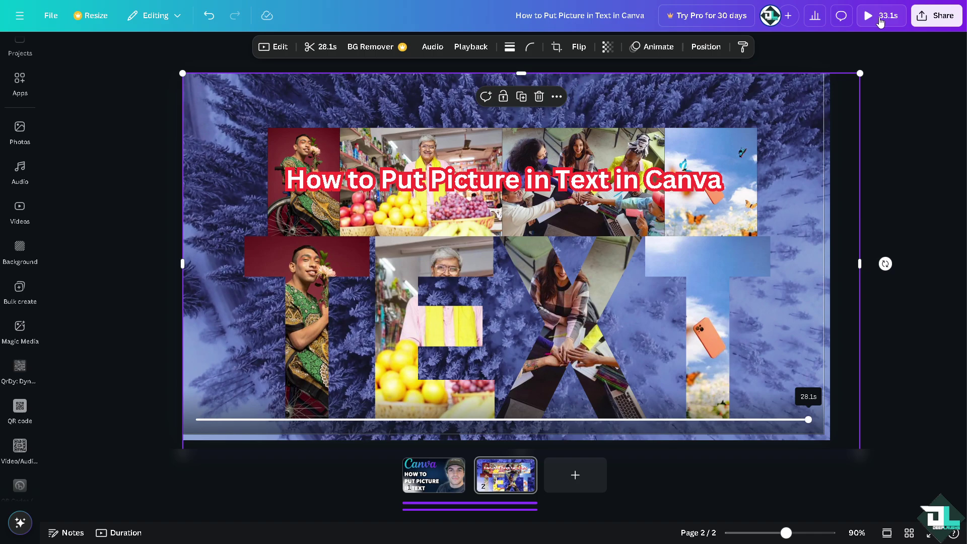
Step: Play the design in full preview to check the moving background behind the text, and close the preview
click(880, 20)
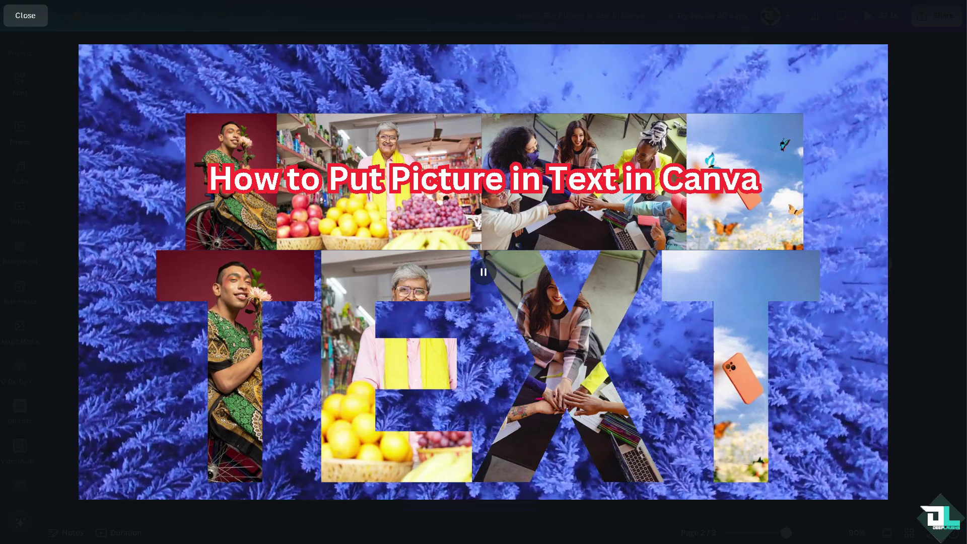
click(18, 25)
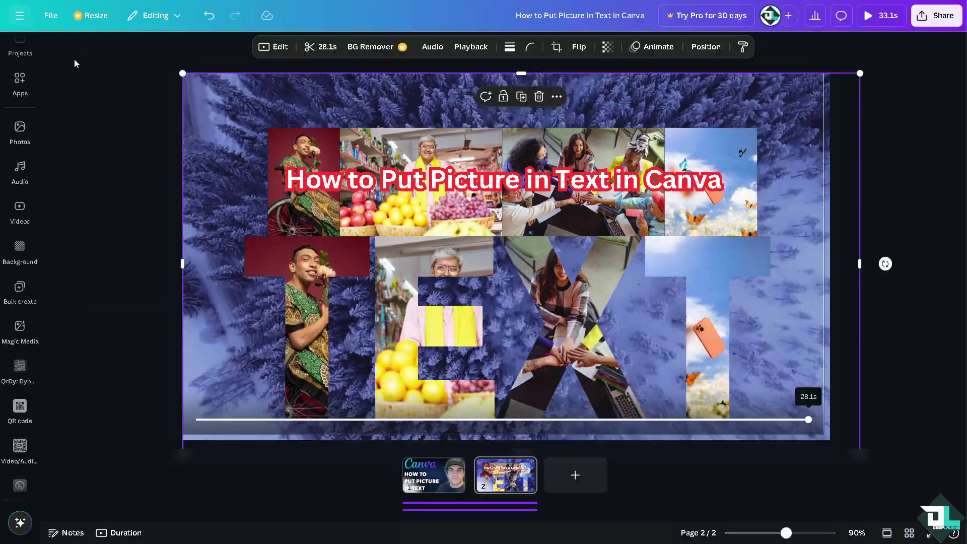
Step: Check the MP4 Video download options and copy the design's collaboration link for anyone with the link to edit
click(935, 17)
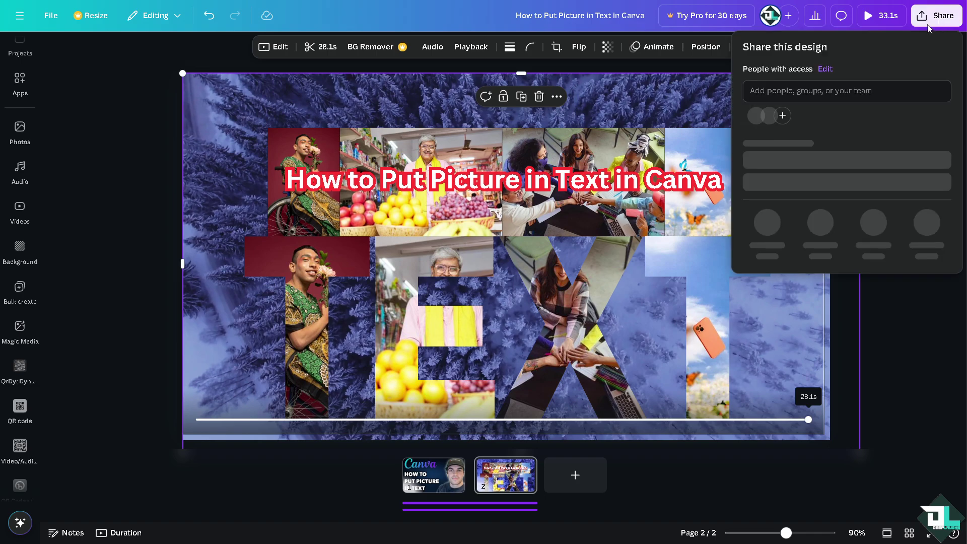
click(766, 241)
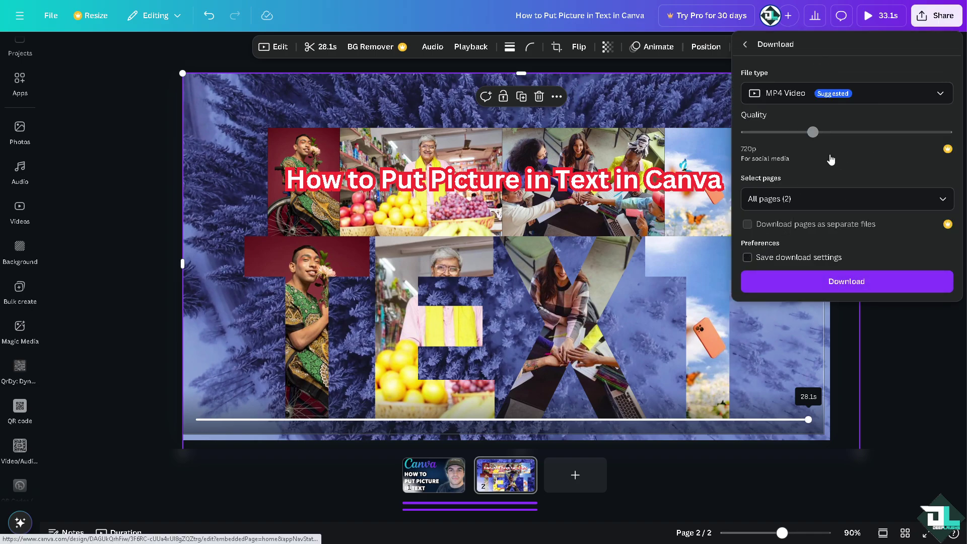
click(746, 45)
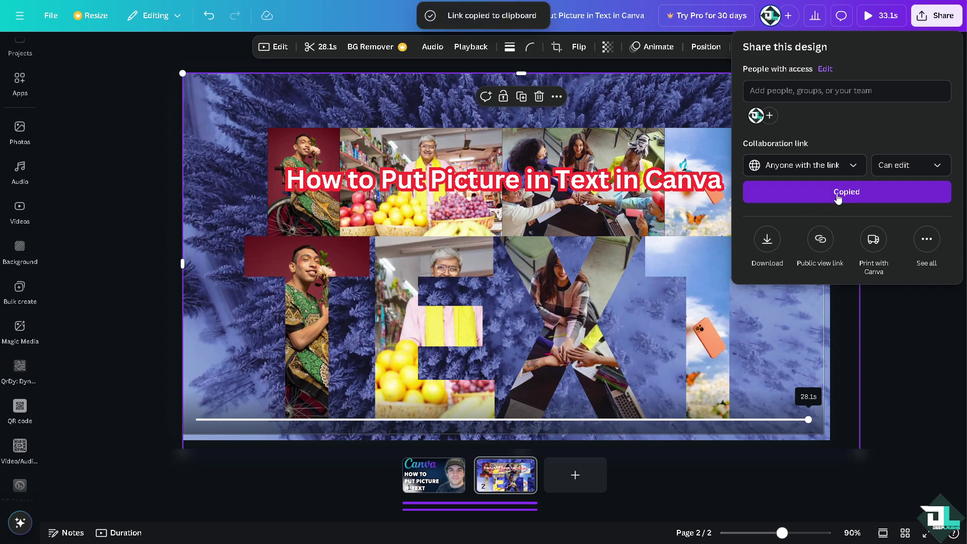
click(924, 399)
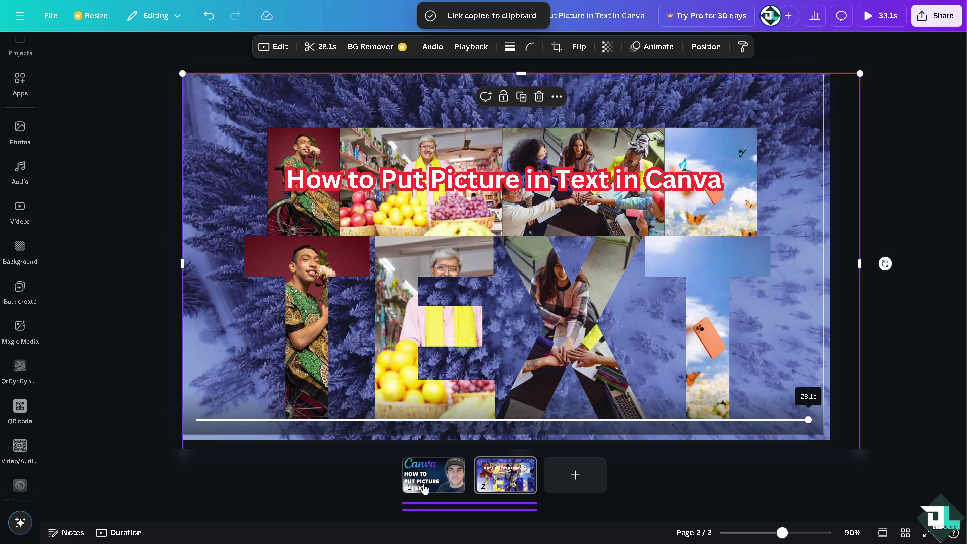
Step: View the title design on page 1 and return to the picture-in-text design on page 2
click(424, 486)
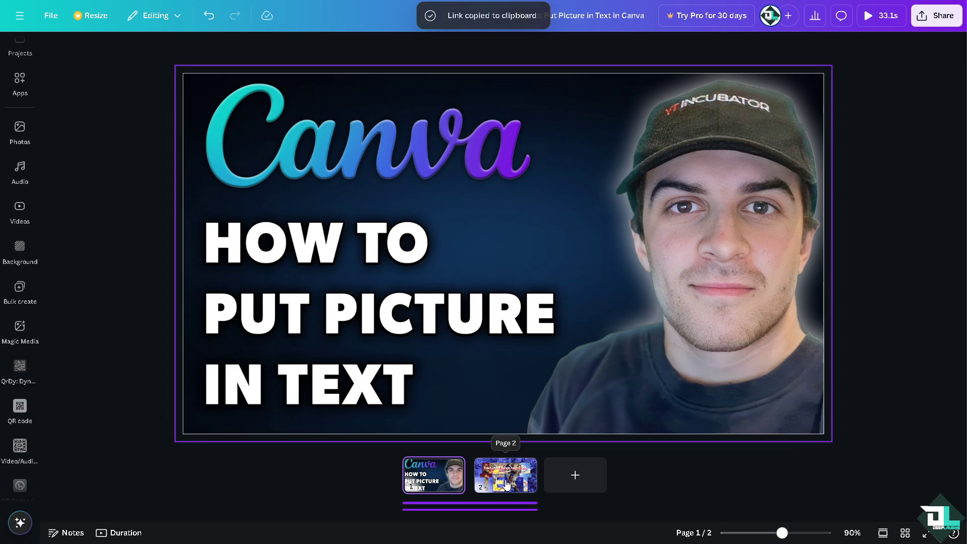
click(507, 484)
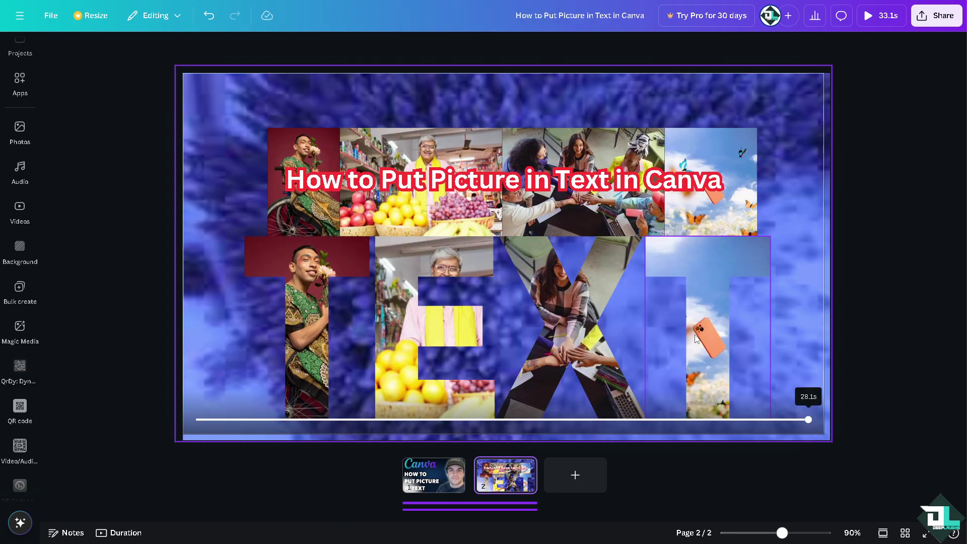